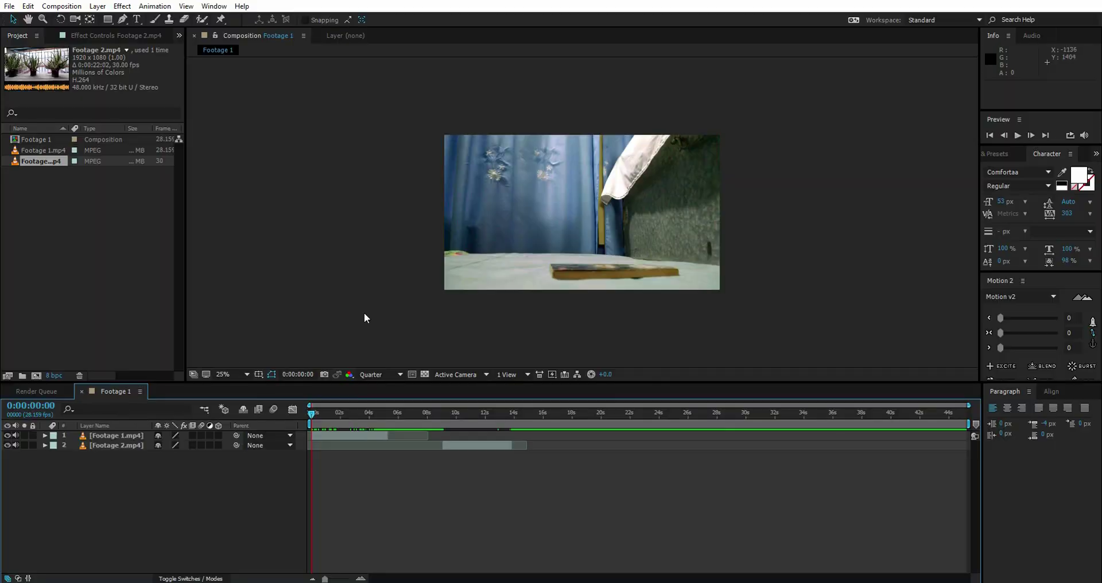
Fit the composition in the viewer and scrub the timeline to examine the book passing the camera in Footage 1
{"action": "left_click", "coordinate": [244, 374]}
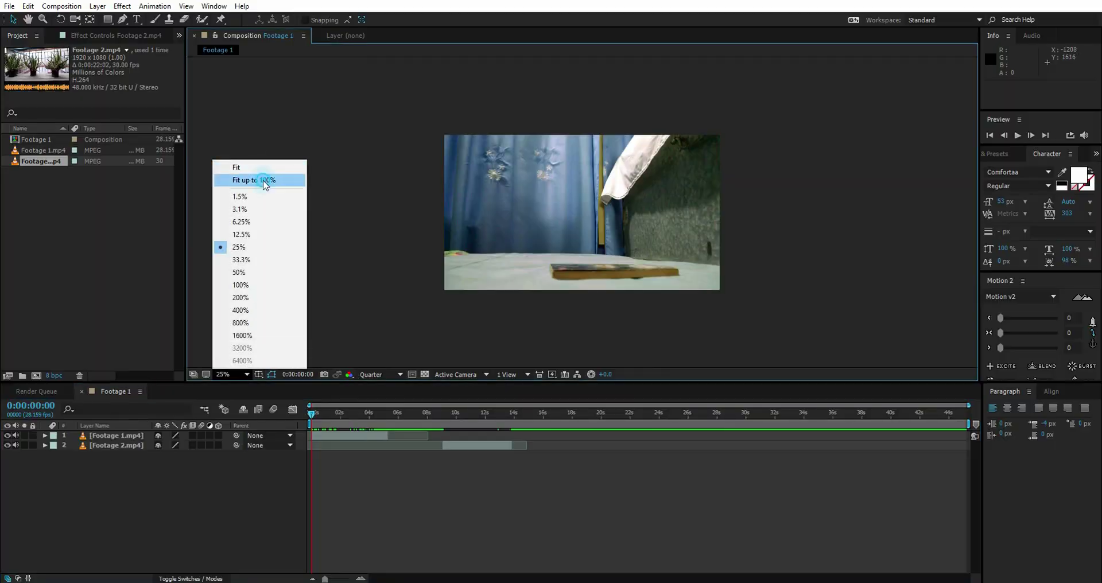
{"action": "left_click", "coordinate": [264, 177]}
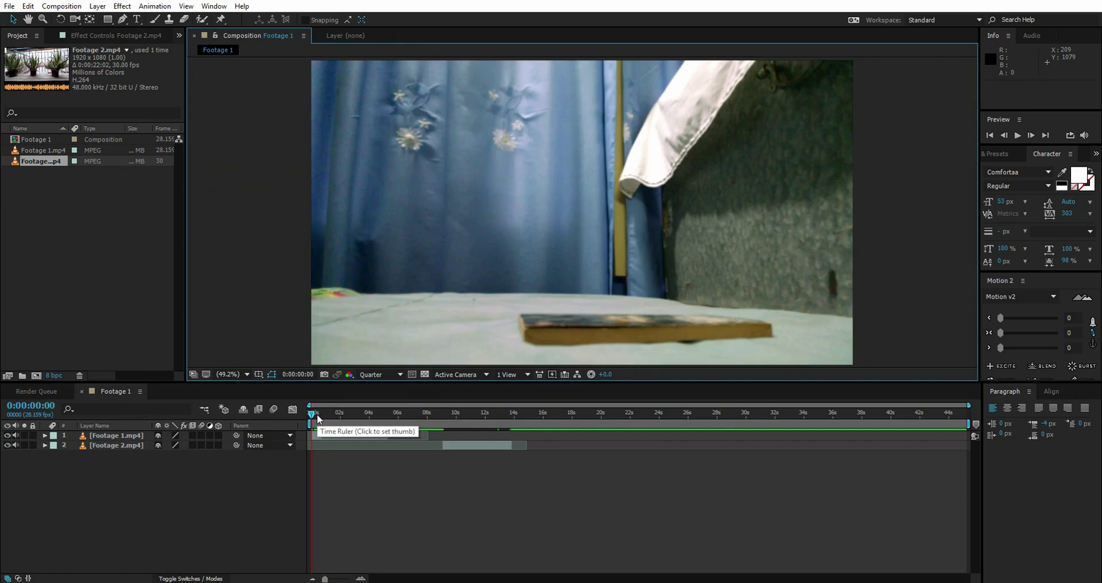
{"action": "left_click_drag", "start_coordinate": [317, 415], "coordinate": [356, 420]}
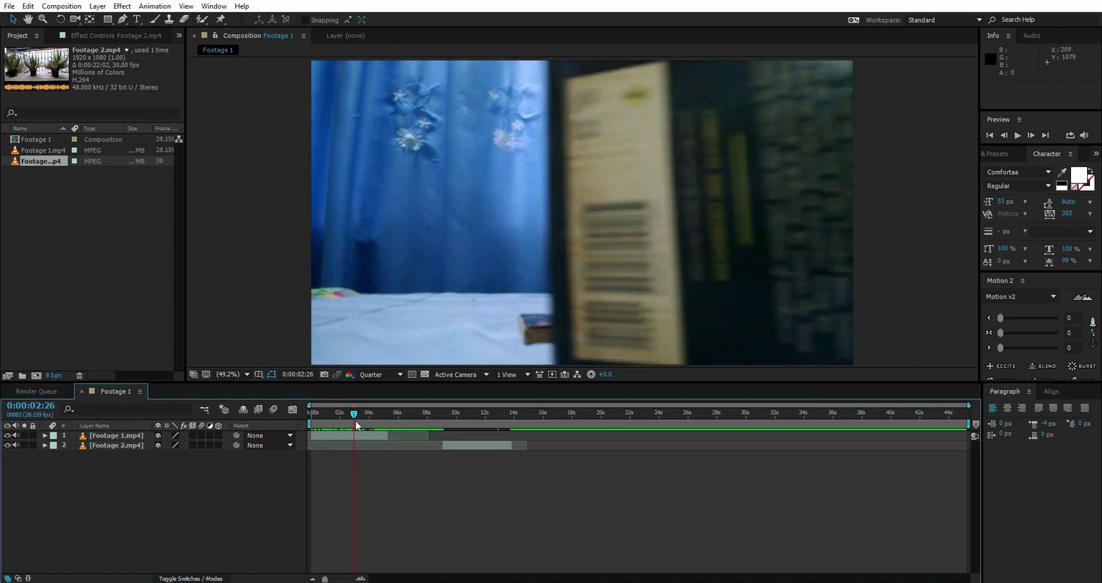
{"action": "left_click_drag", "start_coordinate": [356, 420], "coordinate": [356, 420]}
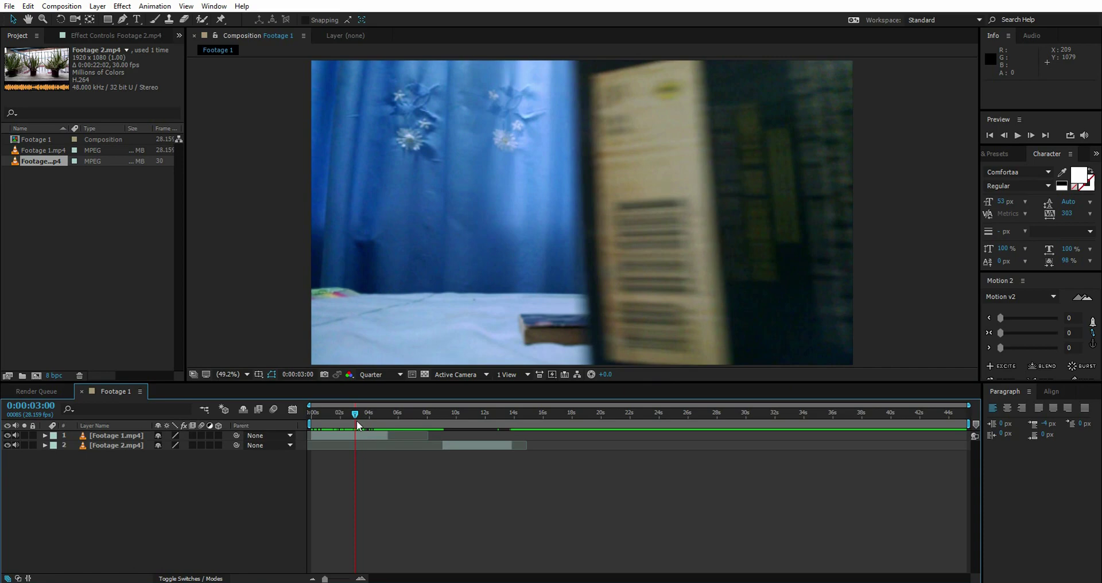
{"action": "left_click_drag", "start_coordinate": [356, 420], "coordinate": [502, 414]}
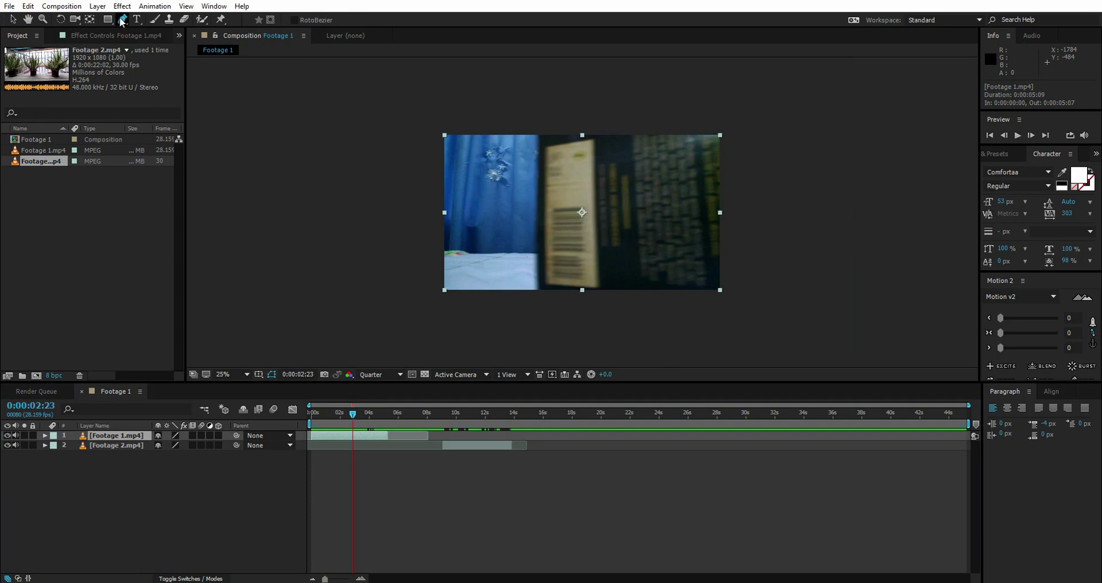
Draw a closed five-point Pen mask on the Footage 1 layer at 0:00:02:23, enclosing the book from its left edge to beyond the frame
{"action": "left_click", "coordinate": [538, 121]}
{"action": "left_click", "coordinate": [538, 217]}
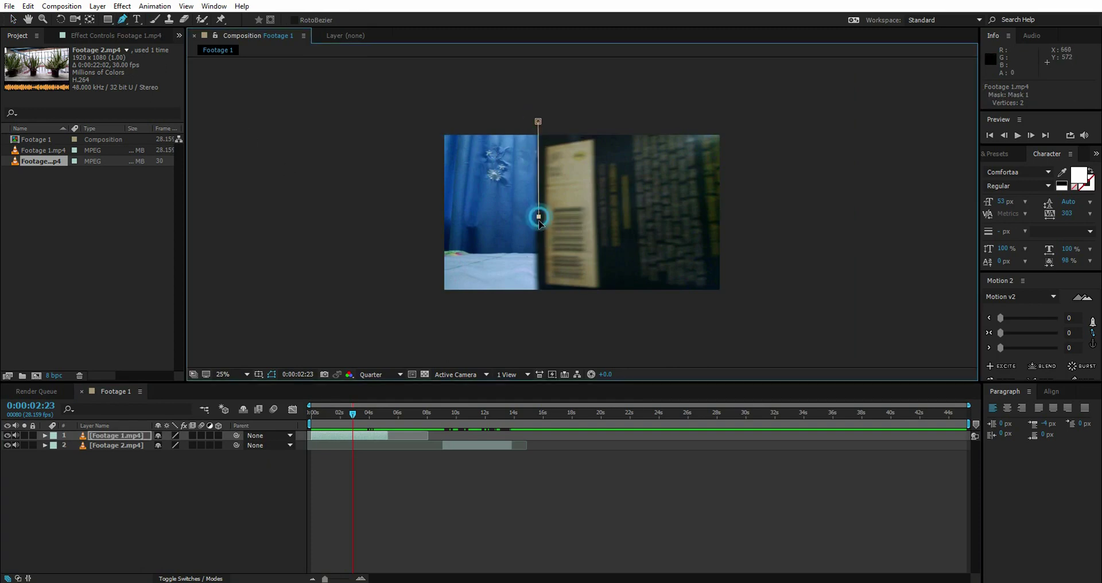
{"action": "left_click", "coordinate": [539, 297]}
{"action": "left_click", "coordinate": [760, 304]}
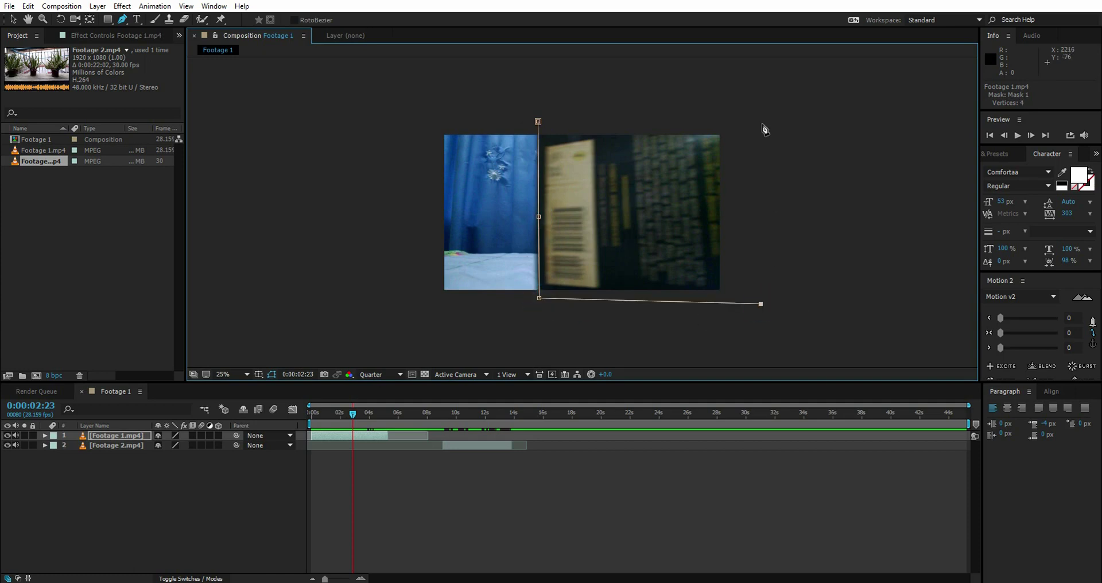
{"action": "left_click", "coordinate": [762, 124]}
{"action": "left_click", "coordinate": [538, 122]}
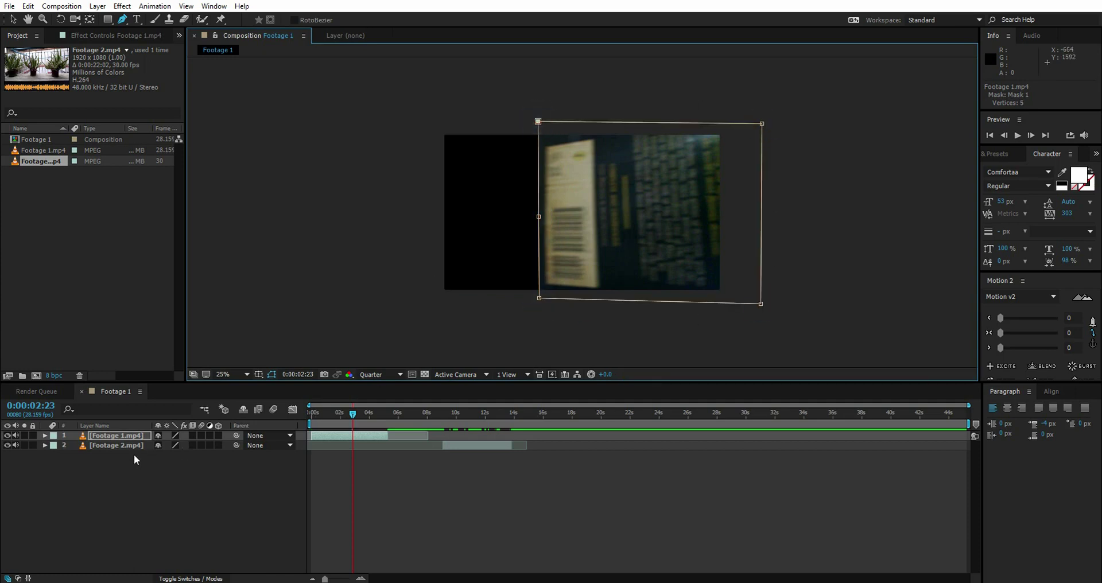
Set the Footage 1 mask's mode to None and enable Mask Path keyframing at 0:00:02:23
{"action": "left_click", "coordinate": [136, 437]}
{"action": "key", "text": "m"}
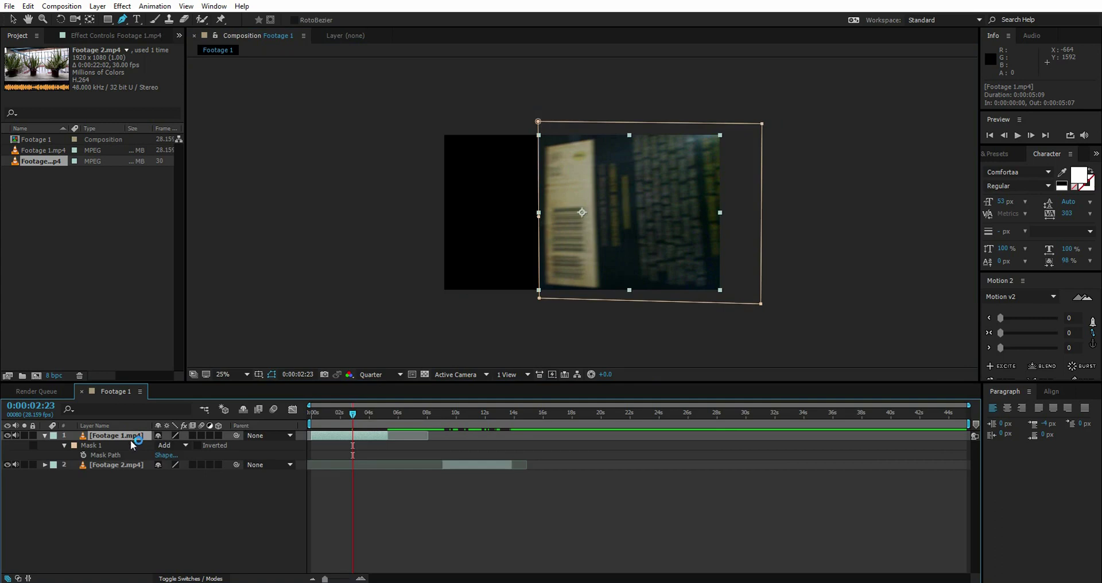
{"action": "left_click", "coordinate": [168, 446]}
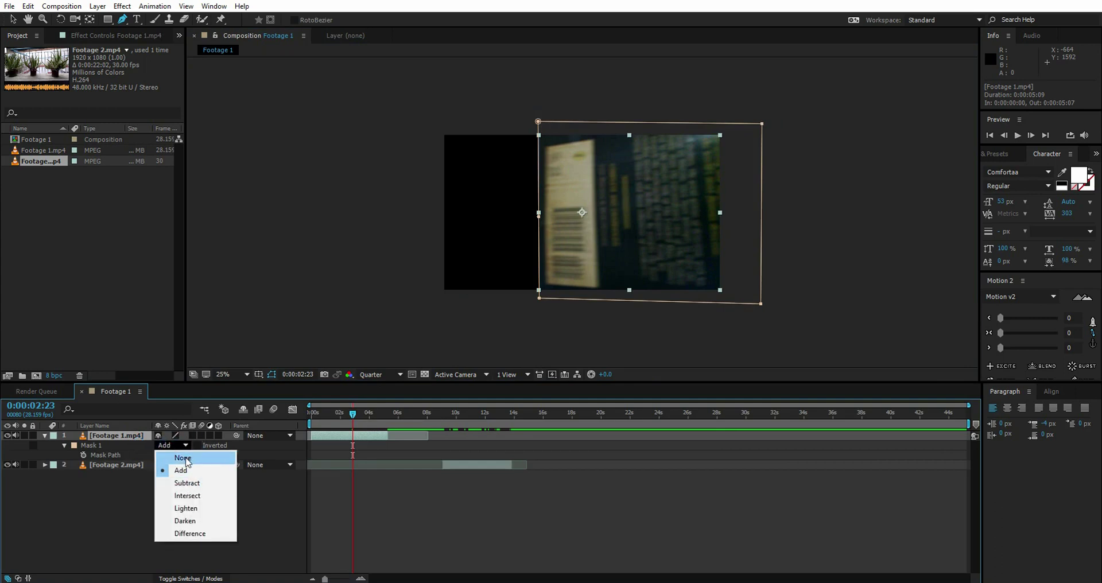
{"action": "left_click", "coordinate": [184, 458]}
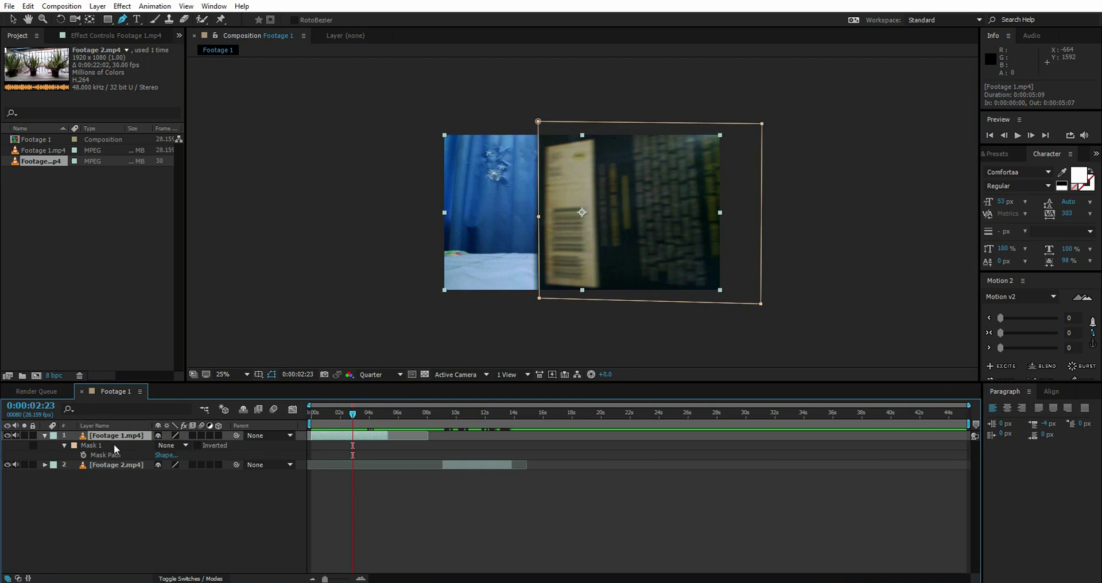
{"action": "left_click", "coordinate": [99, 455]}
{"action": "left_click", "coordinate": [83, 456]}
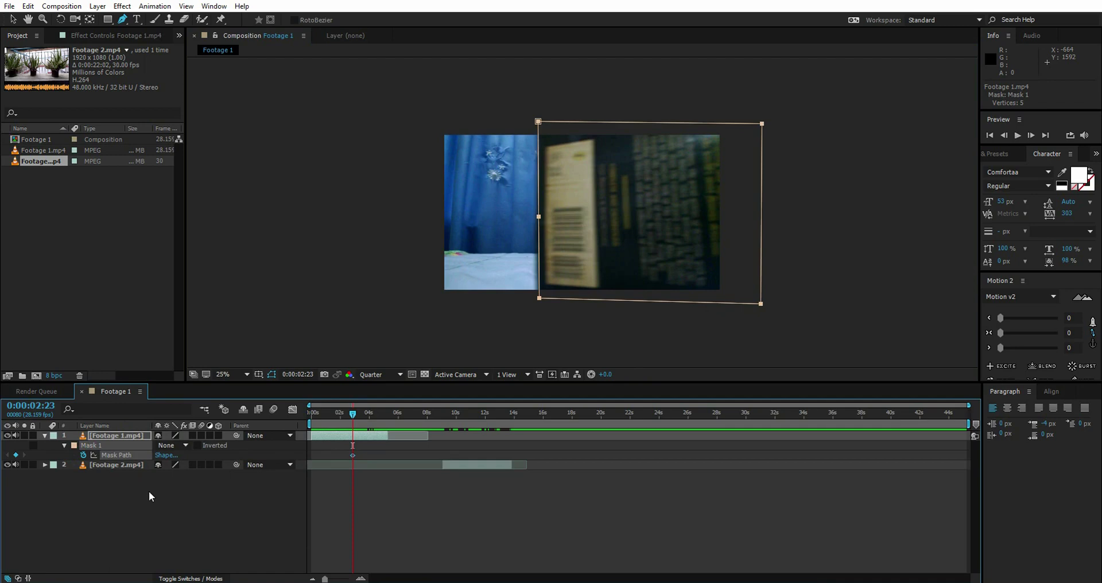
At 0:00:02:24, move the mask's three left-side vertices to follow the book's left edge
{"action": "key", "text": "Page_Down"}
{"action": "left_click", "coordinate": [132, 438]}
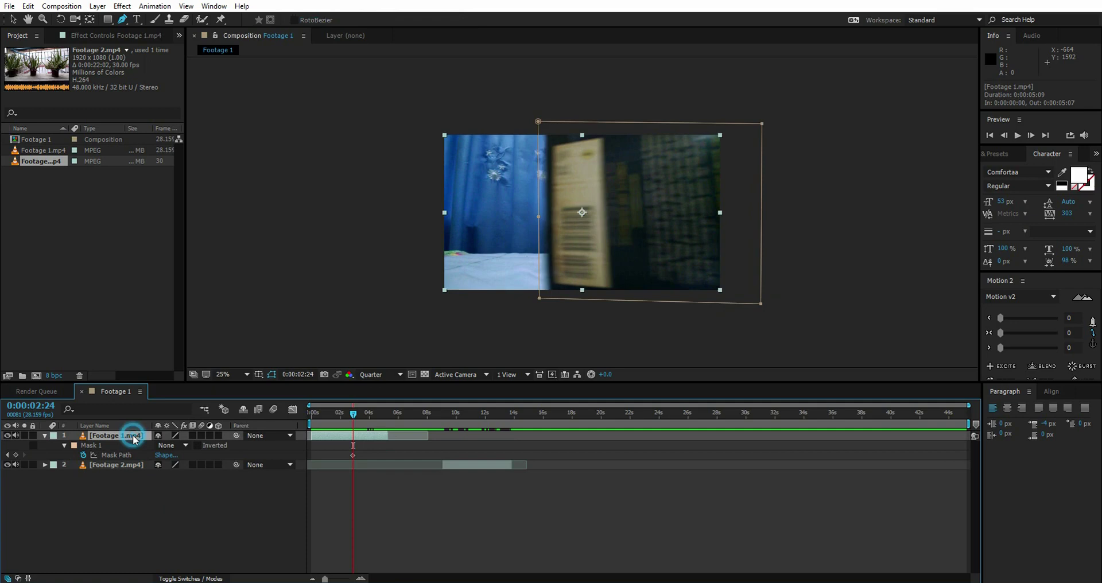
{"action": "left_click", "coordinate": [538, 217]}
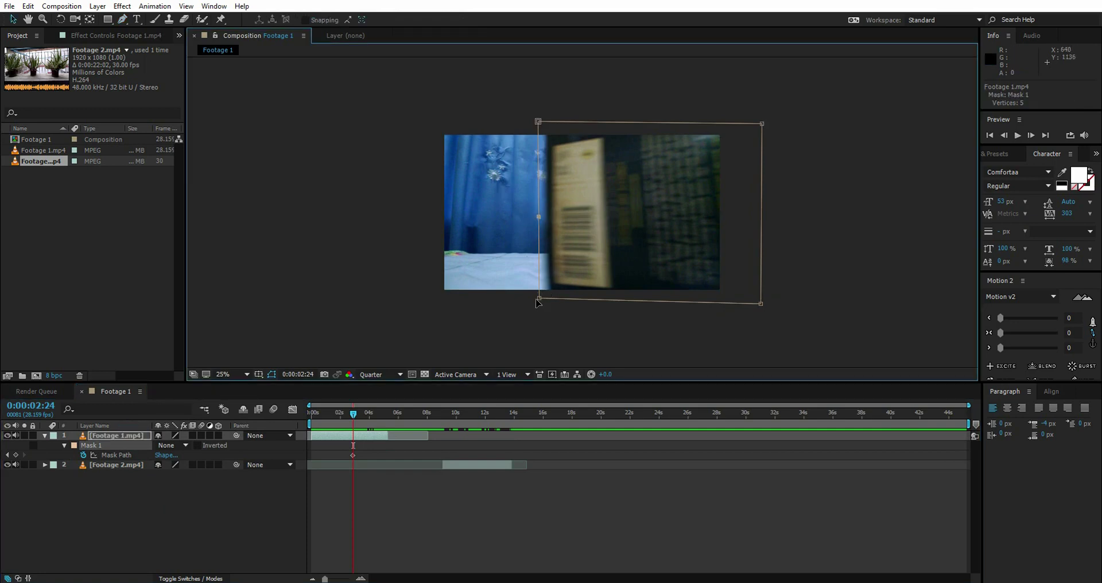
{"action": "left_click_drag", "start_coordinate": [540, 299], "coordinate": [550, 299]}
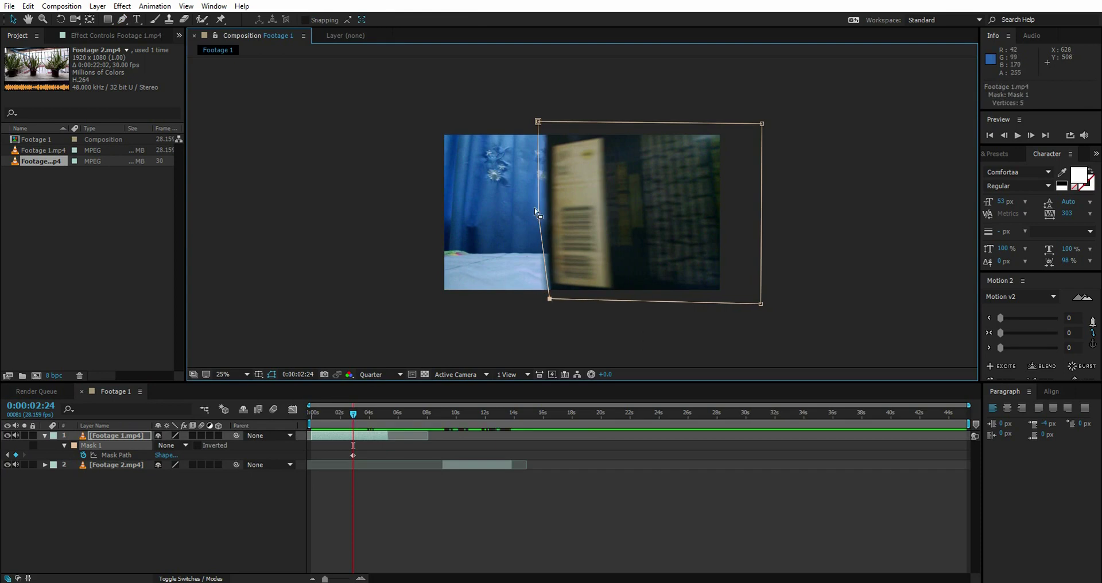
{"action": "left_click_drag", "start_coordinate": [539, 217], "coordinate": [547, 218]}
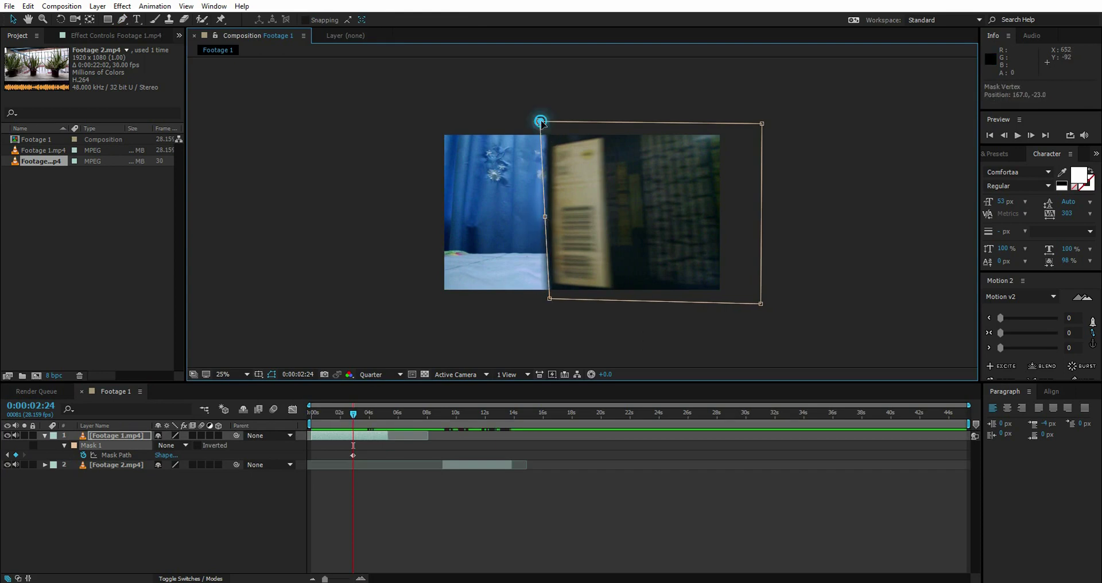
{"action": "left_click_drag", "start_coordinate": [538, 122], "coordinate": [546, 122]}
Keyframe the mask's left side to the book's left edge at 0:00:02:25 and 0:00:02:26
{"action": "key", "text": "Page_Down"}
{"action": "left_click_drag", "start_coordinate": [550, 299], "coordinate": [563, 300]}
{"action": "left_click_drag", "start_coordinate": [548, 217], "coordinate": [556, 218]}
{"action": "left_click_drag", "start_coordinate": [546, 122], "coordinate": [557, 121]}
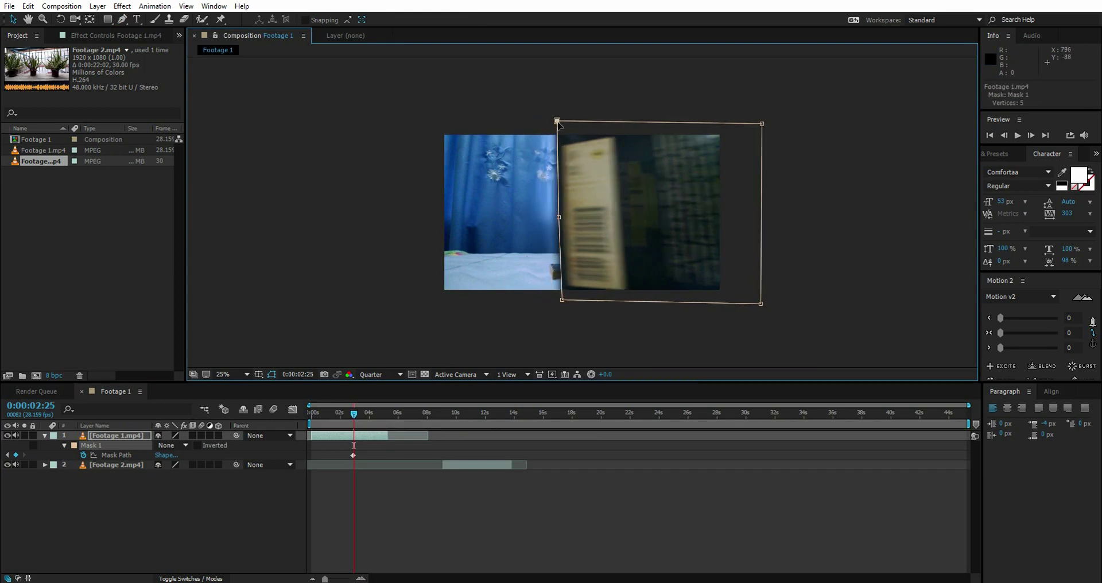
{"action": "key", "text": "Page_Down"}
{"action": "left_click_drag", "start_coordinate": [562, 300], "coordinate": [571, 299]}
{"action": "left_click_drag", "start_coordinate": [556, 217], "coordinate": [562, 218]}
{"action": "left_click_drag", "start_coordinate": [557, 121], "coordinate": [565, 121]}
Keyframe the mask's left side along the book's left edge on each frame from 0:00:02:27 through 0:00:03:01
{"action": "key", "text": "Page_Down"}
{"action": "key", "text": "Page_Down"}
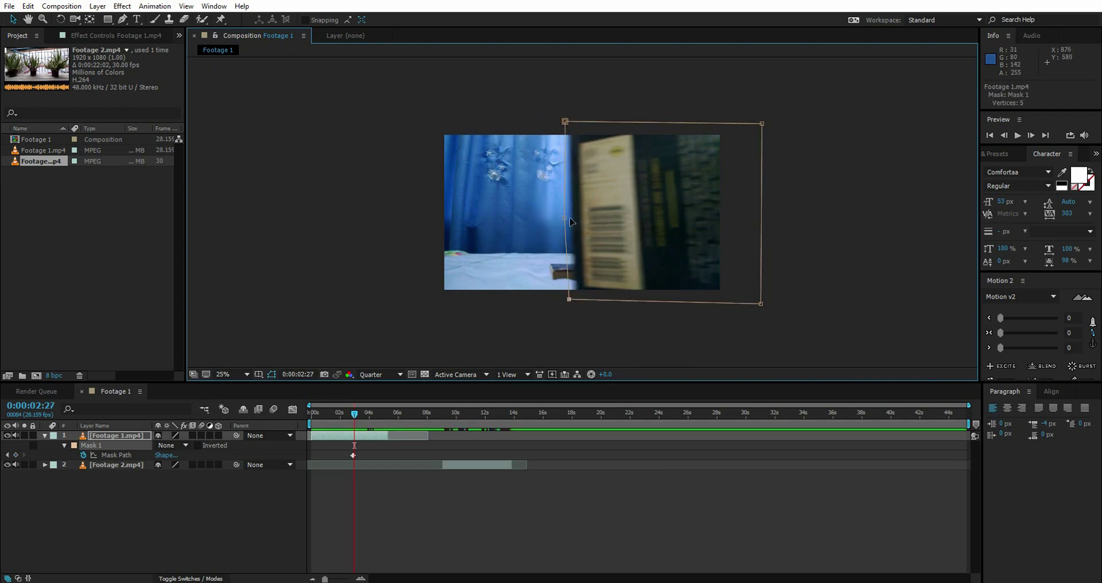
{"action": "left_click_drag", "start_coordinate": [573, 220], "coordinate": [581, 210]}
{"action": "left_click_drag", "start_coordinate": [569, 122], "coordinate": [578, 120]}
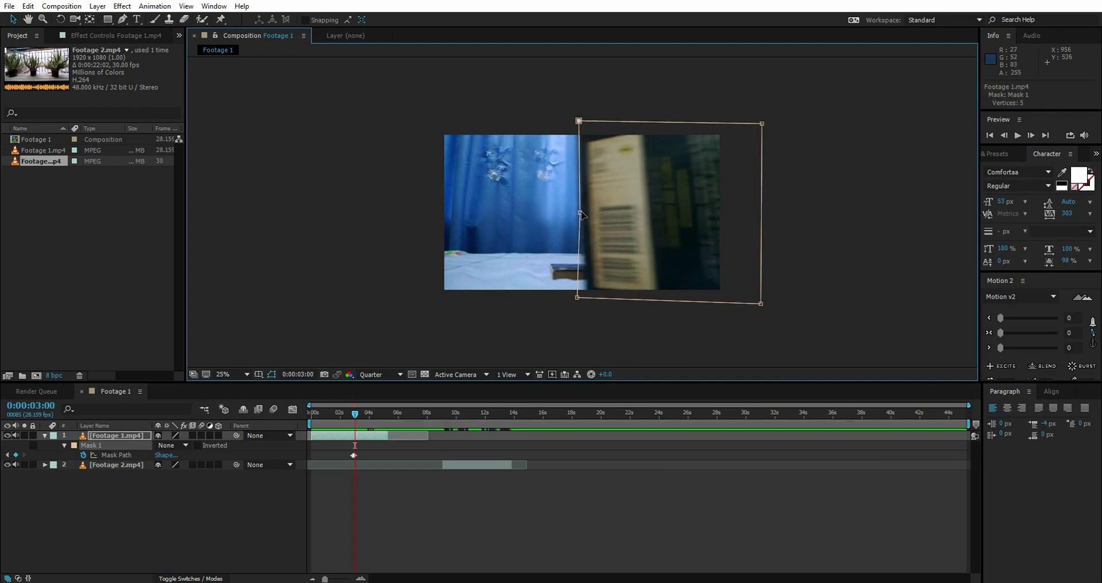
{"action": "left_click_drag", "start_coordinate": [577, 297], "coordinate": [588, 301]}
{"action": "key", "text": "Page_Down"}
{"action": "left_click_drag", "start_coordinate": [578, 120], "coordinate": [584, 119]}
{"action": "left_click_drag", "start_coordinate": [581, 210], "coordinate": [588, 211]}
{"action": "left_click_drag", "start_coordinate": [584, 119], "coordinate": [586, 118]}
{"action": "left_click_drag", "start_coordinate": [588, 301], "coordinate": [597, 301]}
Reshape the mask's left side to match the book's slanted edge at 0:00:03:02 and 0:00:03:03
{"action": "key", "text": "Page_Down"}
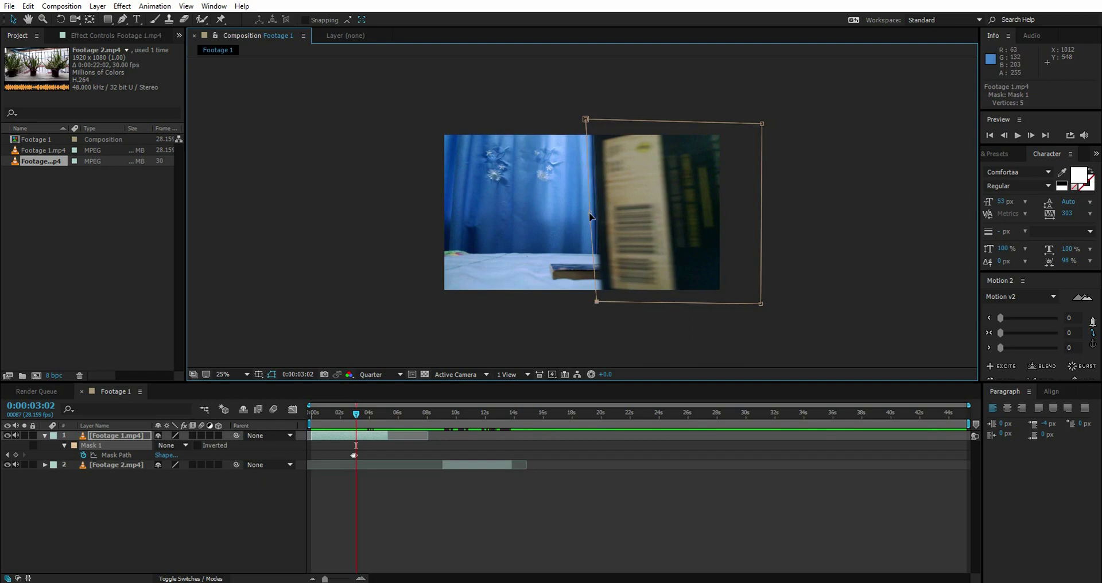
{"action": "left_click_drag", "start_coordinate": [589, 213], "coordinate": [595, 213]}
{"action": "left_click_drag", "start_coordinate": [586, 119], "coordinate": [592, 120]}
{"action": "left_click_drag", "start_coordinate": [597, 301], "coordinate": [603, 305]}
{"action": "key", "text": "Page_Down"}
{"action": "left_click_drag", "start_coordinate": [596, 213], "coordinate": [602, 215]}
{"action": "left_click_drag", "start_coordinate": [591, 120], "coordinate": [601, 121]}
{"action": "left_click_drag", "start_coordinate": [603, 305], "coordinate": [614, 308]}
Shift the mask's left-side vertices along with the book's edge at 0:00:03:04 and 0:00:03:05
{"action": "key", "text": "Page_Down"}
{"action": "left_click_drag", "start_coordinate": [603, 215], "coordinate": [610, 217]}
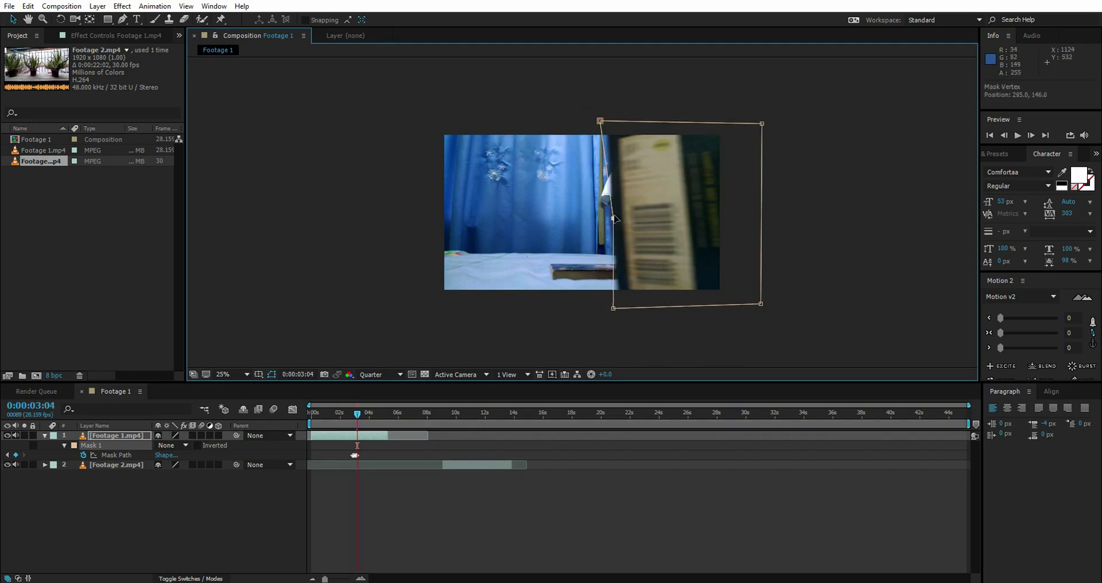
{"action": "left_click_drag", "start_coordinate": [601, 121], "coordinate": [605, 119]}
{"action": "left_click_drag", "start_coordinate": [613, 308], "coordinate": [621, 308]}
{"action": "key", "text": "Page_Down"}
{"action": "left_click_drag", "start_coordinate": [615, 219], "coordinate": [619, 217]}
{"action": "left_click_drag", "start_coordinate": [606, 119], "coordinate": [613, 119]}
{"action": "left_click_drag", "start_coordinate": [621, 308], "coordinate": [628, 307]}
Adjust the mask's left side to track the book's edge on each frame from 0:00:03:06 through 0:00:03:08
{"action": "key", "text": "Page_Down"}
{"action": "left_click_drag", "start_coordinate": [619, 217], "coordinate": [627, 217]}
{"action": "left_click_drag", "start_coordinate": [613, 119], "coordinate": [622, 119]}
{"action": "left_click_drag", "start_coordinate": [628, 308], "coordinate": [638, 309]}
{"action": "key", "text": "Page_Down"}
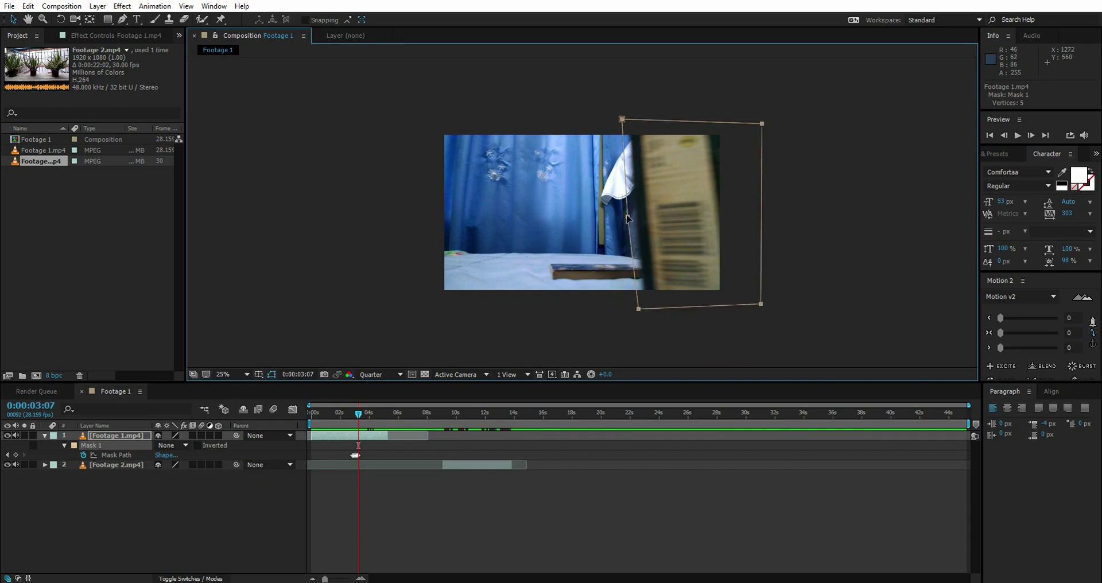
{"action": "left_click_drag", "start_coordinate": [627, 216], "coordinate": [636, 216]}
{"action": "key", "text": "Page_Down"}
{"action": "left_click_drag", "start_coordinate": [637, 216], "coordinate": [646, 216]}
{"action": "left_click_drag", "start_coordinate": [640, 119], "coordinate": [638, 119]}
Move the mask right with the departing book on the frames from 0:00:03:09 through 0:00:03:11, refitting its left-side vertices
{"action": "key", "text": "Page_Down"}
{"action": "double_click", "coordinate": [645, 216]}
{"action": "key", "text": "Page_Down"}
{"action": "left_click_drag", "start_coordinate": [666, 217], "coordinate": [680, 225]}
{"action": "key", "text": "Page_Down"}
{"action": "left_click_drag", "start_coordinate": [658, 120], "coordinate": [663, 120]}
{"action": "left_click_drag", "start_coordinate": [666, 217], "coordinate": [675, 217]}
{"action": "left_click_drag", "start_coordinate": [678, 308], "coordinate": [691, 309]}
Fit the mask's left side to the remaining strip of the book at 0:00:03:12 and 0:00:03:13
{"action": "key", "text": "Page_Down"}
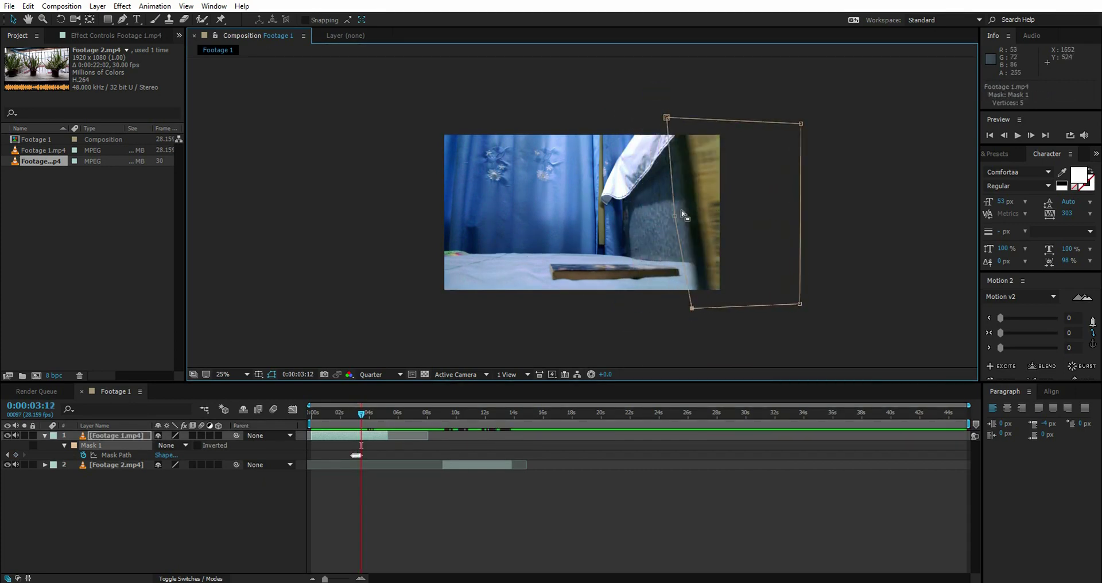
{"action": "left_click_drag", "start_coordinate": [676, 217], "coordinate": [687, 216]}
{"action": "left_click_drag", "start_coordinate": [663, 120], "coordinate": [672, 119]}
{"action": "left_click_drag", "start_coordinate": [691, 308], "coordinate": [701, 308]}
{"action": "key", "text": "Page_Down"}
{"action": "left_click_drag", "start_coordinate": [686, 216], "coordinate": [698, 216]}
{"action": "left_click_drag", "start_coordinate": [672, 120], "coordinate": [684, 119]}
{"action": "left_click_drag", "start_coordinate": [701, 308], "coordinate": [714, 309]}
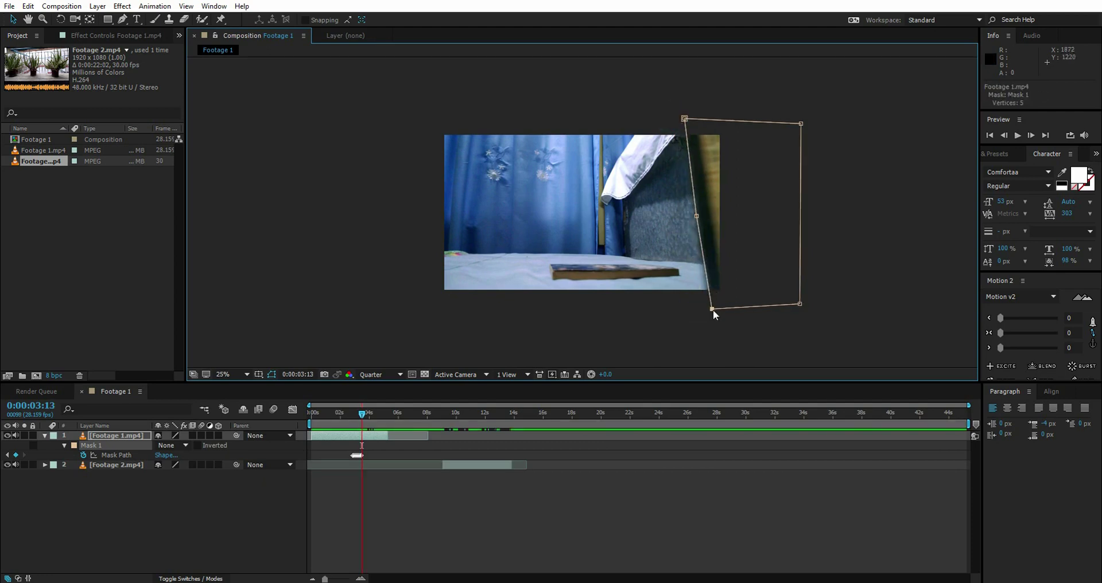
Keyframe the mask from 0:00:03:14 through 0:00:03:17 so it follows the book completely out of the frame
{"action": "key", "text": "Page_Down"}
{"action": "left_click_drag", "start_coordinate": [698, 217], "coordinate": [708, 216]}
{"action": "left_click_drag", "start_coordinate": [714, 308], "coordinate": [728, 304]}
{"action": "left_click_drag", "start_coordinate": [684, 118], "coordinate": [695, 118]}
{"action": "key", "text": "Page_Down"}
{"action": "double_click", "coordinate": [709, 216]}
{"action": "key", "text": "Page_Down"}
{"action": "left_click_drag", "start_coordinate": [709, 216], "coordinate": [733, 212]}
{"action": "key", "text": "Page_Down"}
{"action": "left_click_drag", "start_coordinate": [748, 209], "coordinate": [758, 209]}
{"action": "key", "text": "Page_Down"}
{"action": "left_click", "coordinate": [361, 579]}
{"action": "key", "text": "Page_Up"}
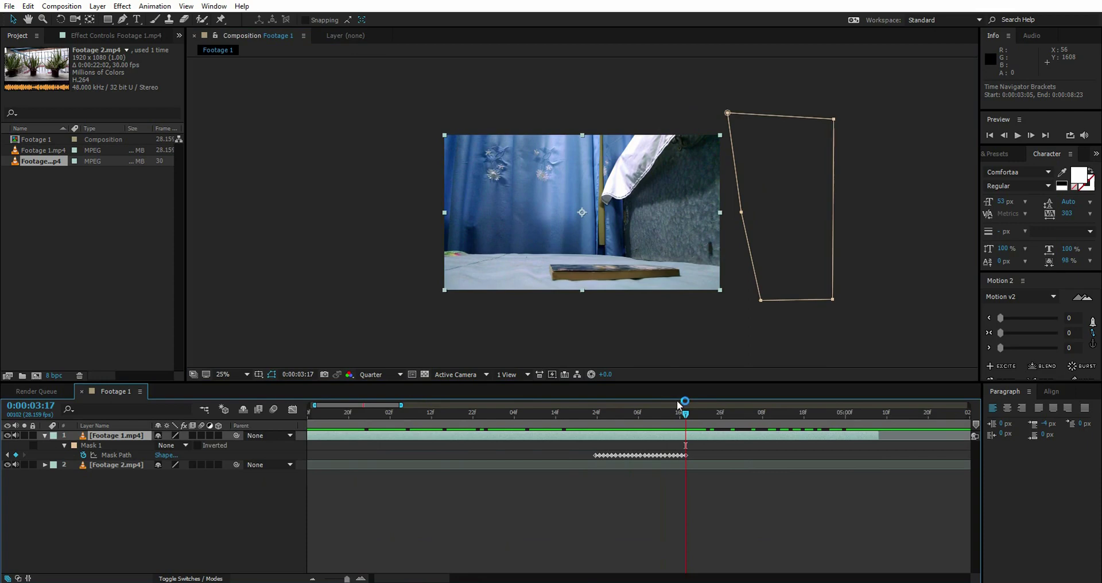
Return to 0:00:02:23 and keyframe the mask backward to match the book's left edge at 0:00:02:22 and 0:00:02:21
{"action": "left_click_drag", "start_coordinate": [686, 419], "coordinate": [597, 447]}
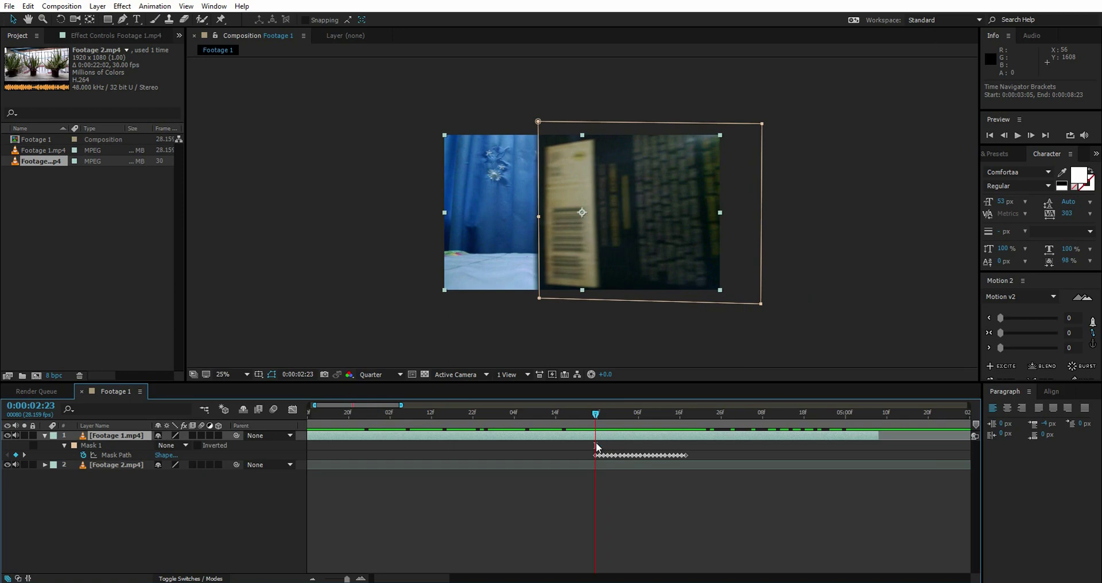
{"action": "key", "text": "Page_Up"}
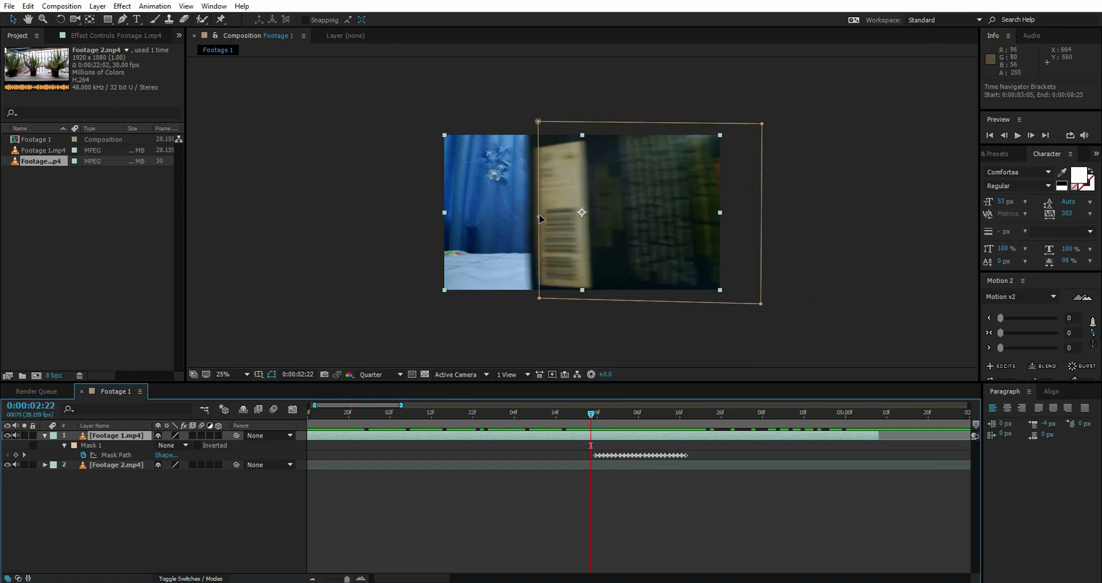
{"action": "left_click_drag", "start_coordinate": [539, 217], "coordinate": [532, 218]}
{"action": "left_click_drag", "start_coordinate": [539, 298], "coordinate": [532, 298]}
{"action": "left_click_drag", "start_coordinate": [537, 121], "coordinate": [528, 120]}
{"action": "key", "text": "Page_Up"}
{"action": "double_click", "coordinate": [532, 229]}
{"action": "left_click_drag", "start_coordinate": [539, 219], "coordinate": [505, 224]}
{"action": "double_click", "coordinate": [470, 315]}
{"action": "left_click", "coordinate": [566, 210]}
Align the mask's left-side vertices with the book's left edge at 0:00:02:20 and 0:00:02:19
{"action": "key", "text": "Page_Up"}
{"action": "left_click_drag", "start_coordinate": [516, 123], "coordinate": [508, 125]}
{"action": "left_click_drag", "start_coordinate": [520, 300], "coordinate": [506, 299]}
{"action": "key", "text": "Page_Up"}
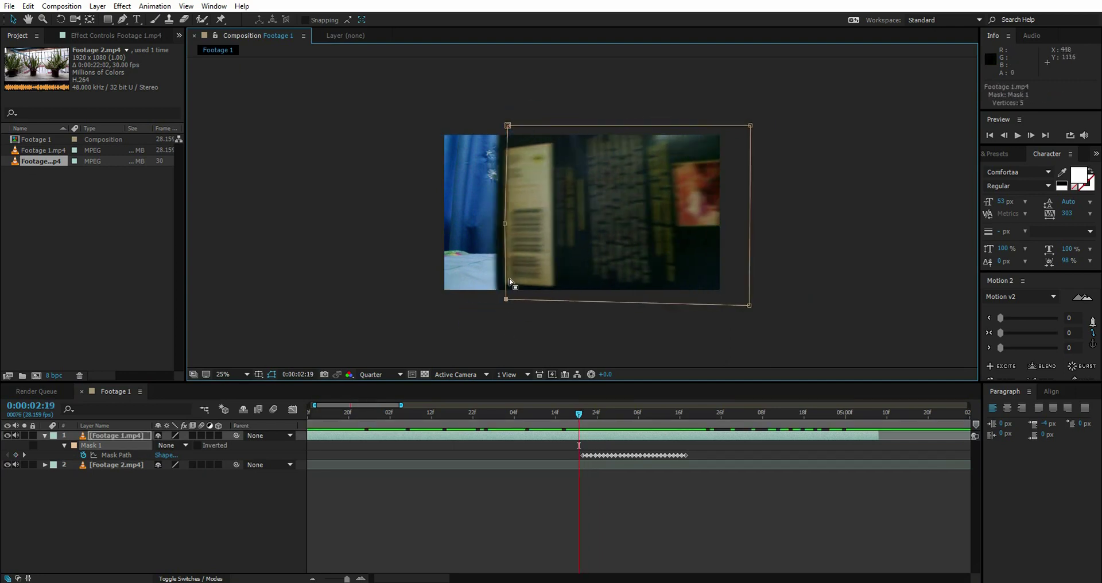
{"action": "left_click_drag", "start_coordinate": [505, 224], "coordinate": [495, 220]}
{"action": "left_click_drag", "start_coordinate": [508, 125], "coordinate": [501, 125]}
{"action": "left_click_drag", "start_coordinate": [506, 299], "coordinate": [496, 300]}
Extend the mask's left side out to the book's left edge at 0:00:02:18 and 0:00:02:17
{"action": "key", "text": "Page_Up"}
{"action": "left_click_drag", "start_coordinate": [494, 220], "coordinate": [487, 218]}
{"action": "left_click_drag", "start_coordinate": [501, 125], "coordinate": [485, 127]}
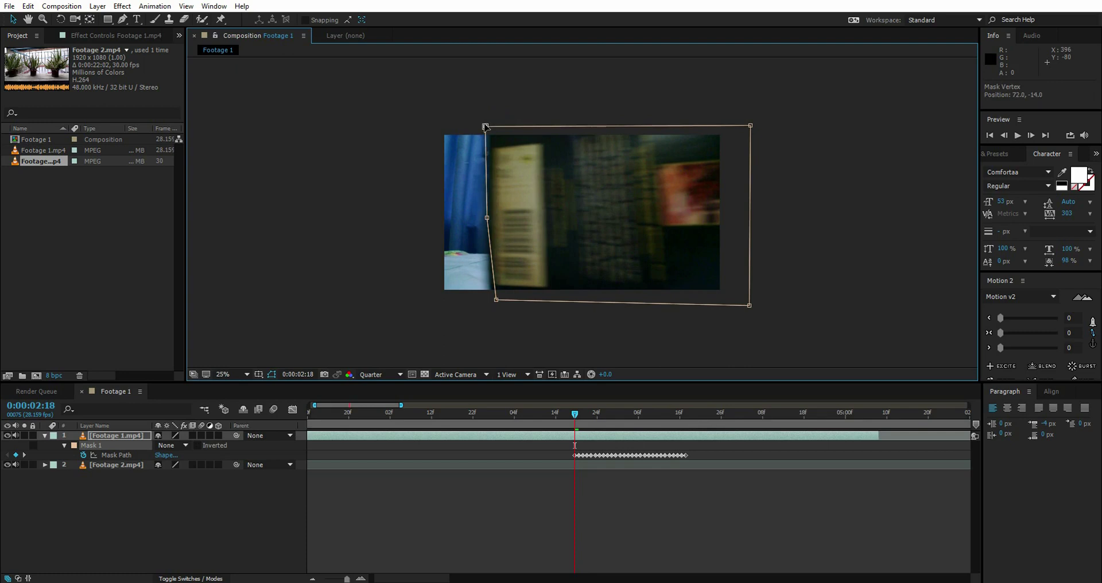
{"action": "left_click_drag", "start_coordinate": [496, 299], "coordinate": [490, 300]}
{"action": "key", "text": "Page_Up"}
{"action": "left_click_drag", "start_coordinate": [486, 218], "coordinate": [474, 217]}
{"action": "left_click_drag", "start_coordinate": [485, 127], "coordinate": [478, 124]}
{"action": "left_click_drag", "start_coordinate": [490, 299], "coordinate": [475, 300]}
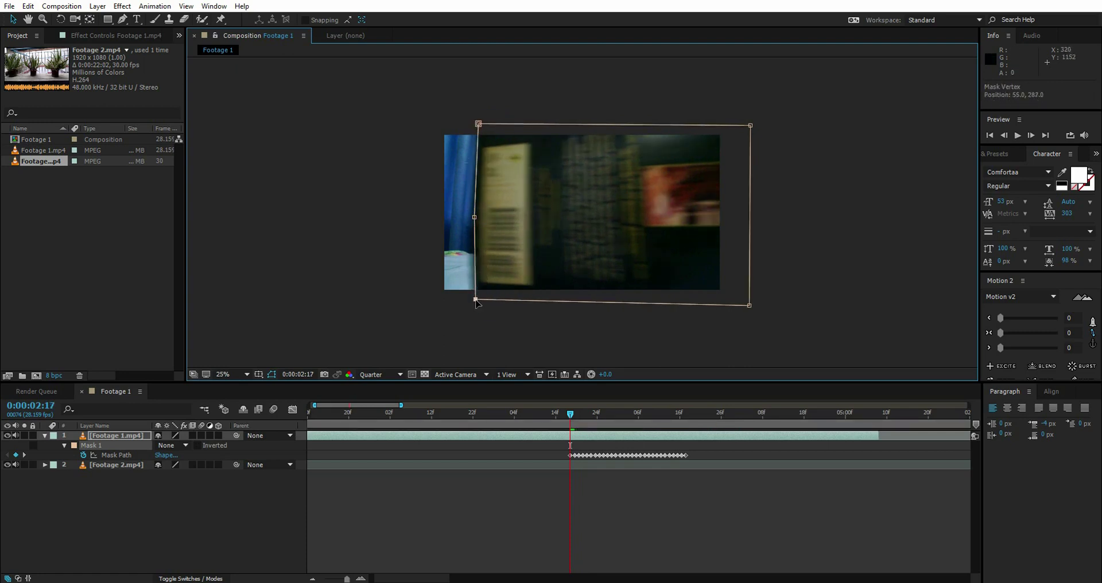
Reposition the mask's three left-side vertices along the book's edge at 0:00:02:16 and 0:00:02:15
{"action": "key", "text": "Page_Up"}
{"action": "left_click_drag", "start_coordinate": [474, 217], "coordinate": [463, 216]}
{"action": "left_click_drag", "start_coordinate": [475, 300], "coordinate": [462, 296]}
{"action": "left_click_drag", "start_coordinate": [478, 124], "coordinate": [468, 123]}
{"action": "key", "text": "Page_Up"}
{"action": "left_click_drag", "start_coordinate": [462, 297], "coordinate": [454, 297]}
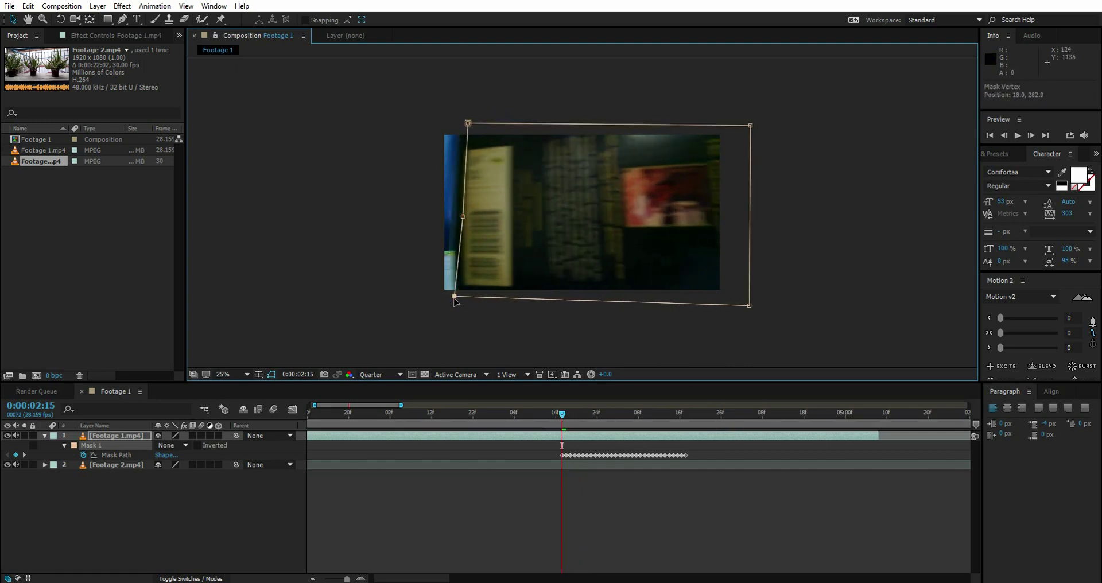
{"action": "left_click_drag", "start_coordinate": [463, 216], "coordinate": [455, 215]}
{"action": "left_click_drag", "start_coordinate": [468, 124], "coordinate": [457, 124]}
Widen the mask to the frame's left border at 0:00:02:14 and beyond it at 0:00:02:13
{"action": "key", "text": "Page_Up"}
{"action": "left_click_drag", "start_coordinate": [454, 215], "coordinate": [441, 213]}
{"action": "left_click_drag", "start_coordinate": [457, 123], "coordinate": [450, 124]}
{"action": "left_click_drag", "start_coordinate": [454, 297], "coordinate": [447, 297]}
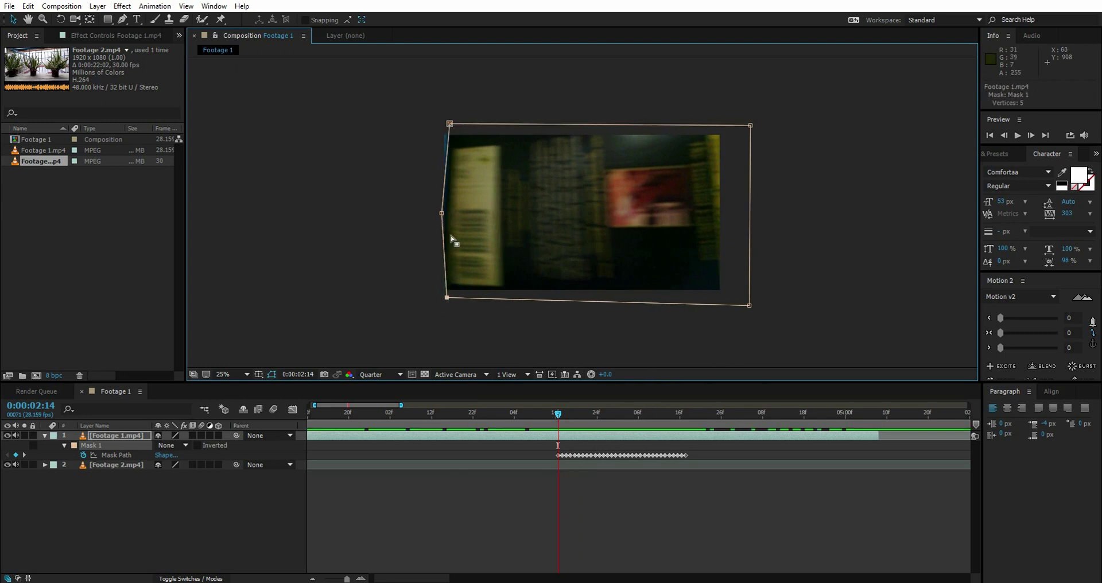
{"action": "key", "text": "Page_Up"}
{"action": "left_click_drag", "start_coordinate": [442, 214], "coordinate": [430, 211]}
{"action": "left_click_drag", "start_coordinate": [450, 123], "coordinate": [434, 126]}
{"action": "left_click_drag", "start_coordinate": [447, 297], "coordinate": [435, 299]}
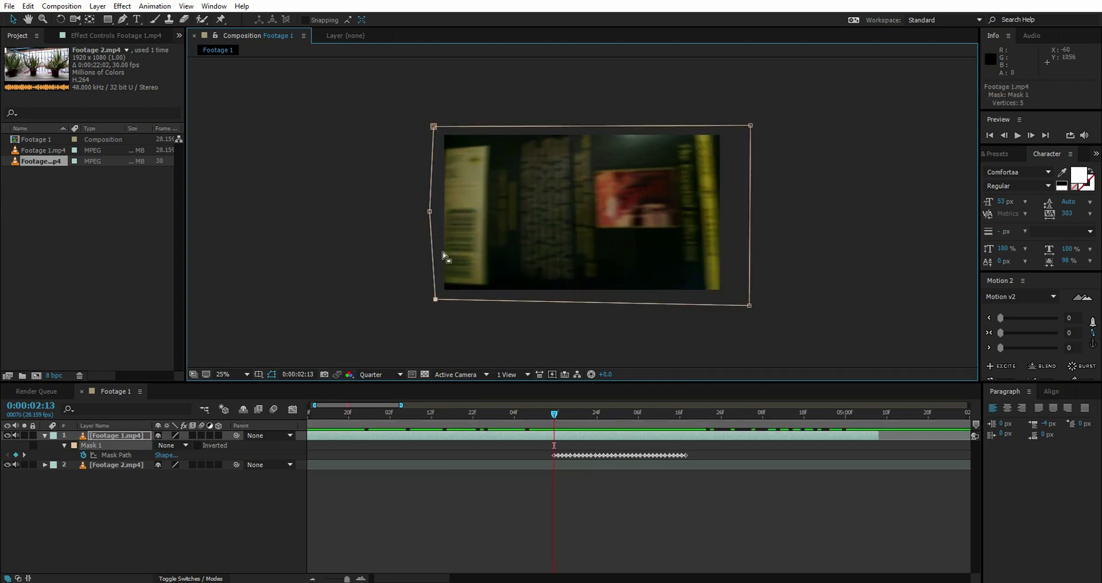
Push the mask's left side fully outside the frame at 0:00:02:12, and check the animated mask up to 0:00:02:27
{"action": "key", "text": "Page_Up"}
{"action": "left_click_drag", "start_coordinate": [429, 211], "coordinate": [412, 209]}
{"action": "left_click_drag", "start_coordinate": [435, 299], "coordinate": [425, 298]}
{"action": "left_click_drag", "start_coordinate": [432, 126], "coordinate": [423, 121]}
{"action": "left_click", "coordinate": [499, 460]}
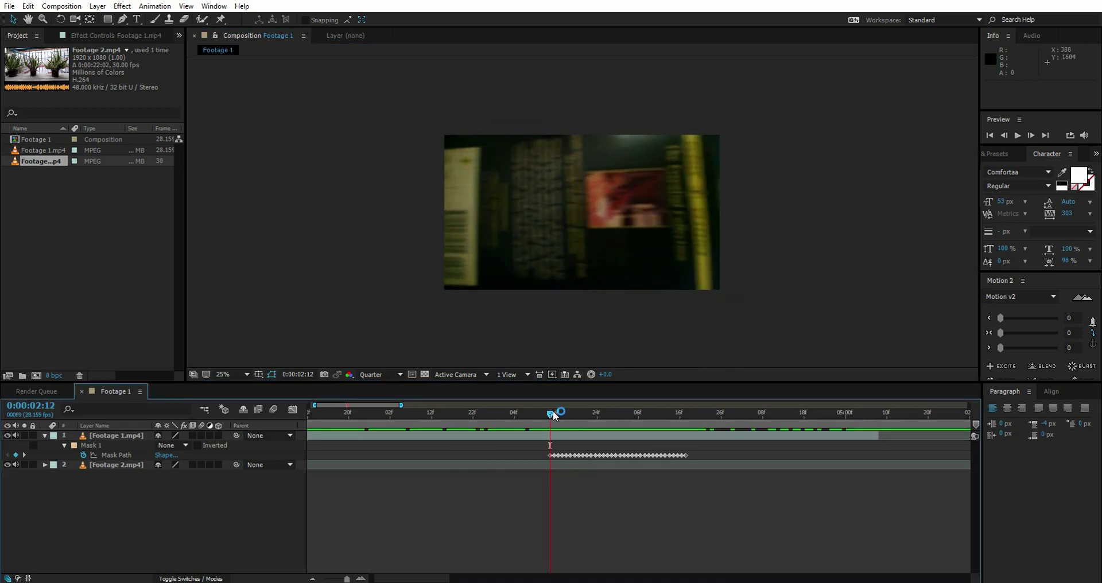
{"action": "left_click_drag", "start_coordinate": [553, 412], "coordinate": [612, 418]}
{"action": "left_click", "coordinate": [560, 436]}
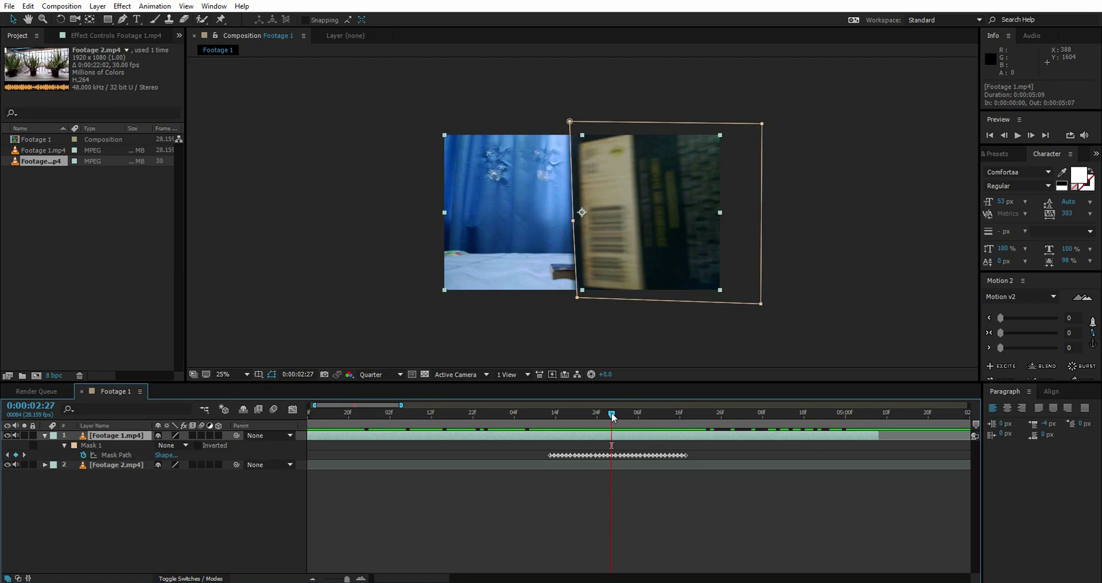
Set the mode of Mask 1 on the Footage 1 layer to Add
{"action": "left_click_drag", "start_coordinate": [611, 413], "coordinate": [612, 412]}
{"action": "left_click_drag", "start_coordinate": [612, 413], "coordinate": [603, 414]}
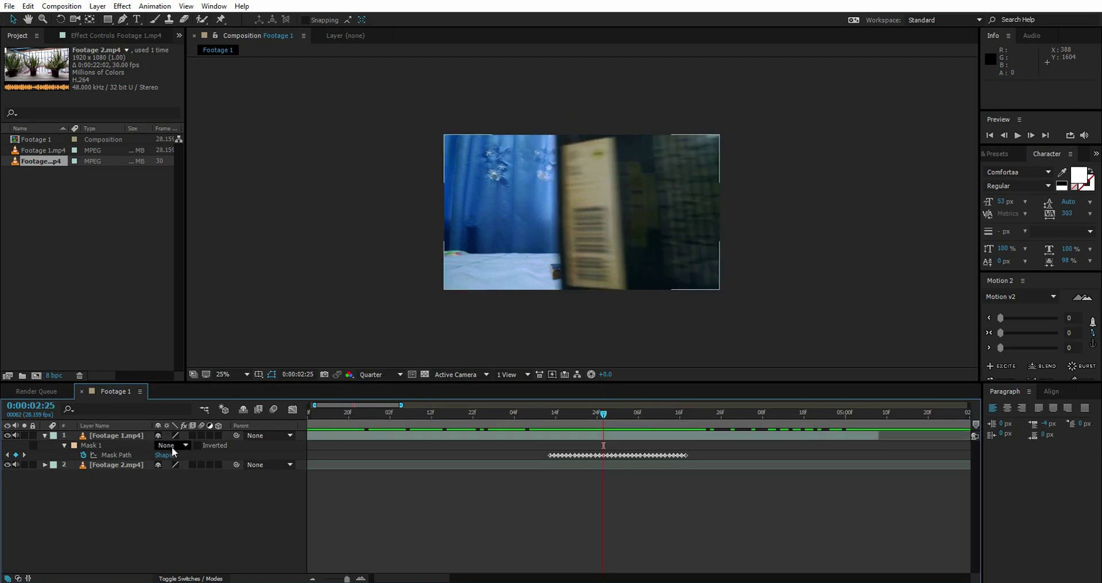
{"action": "left_click", "coordinate": [98, 445]}
{"action": "left_click", "coordinate": [167, 445]}
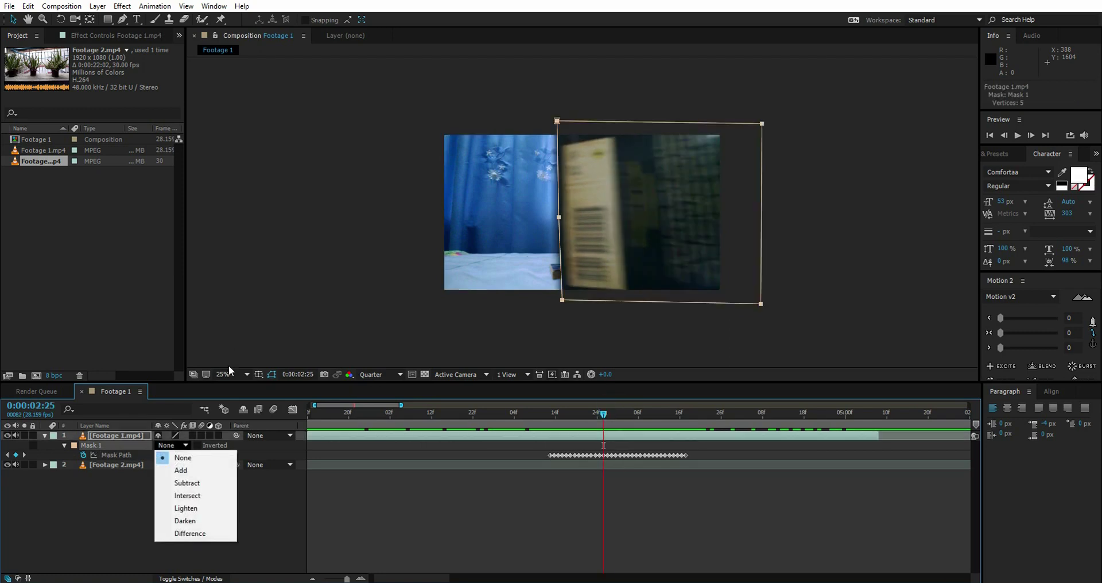
{"action": "left_click", "coordinate": [182, 471]}
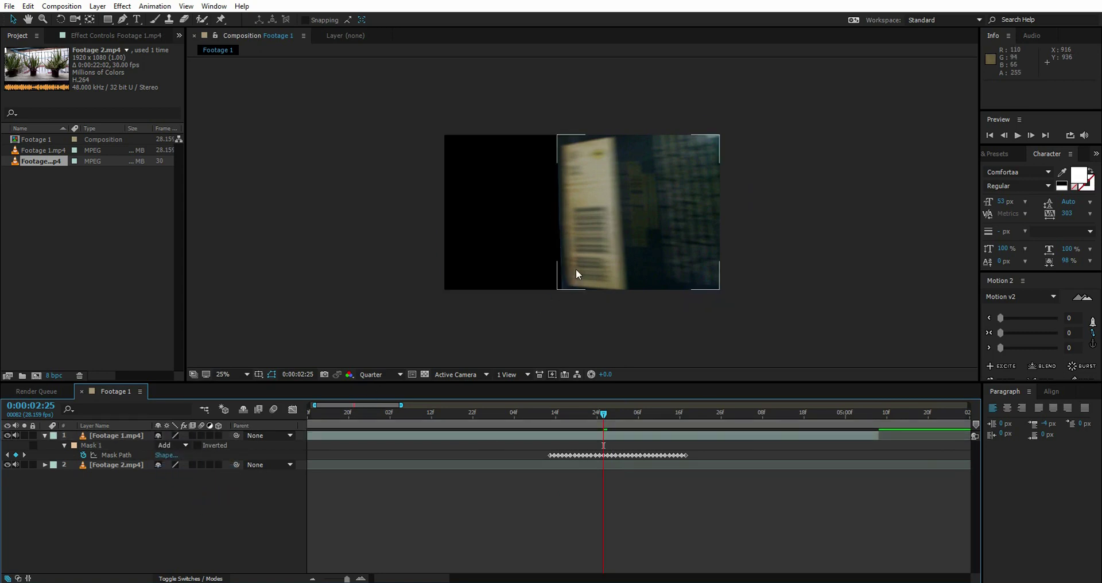
Hide the mask outline in the composition view and set Mask 1's feather to 49 pixels
{"action": "left_click", "coordinate": [122, 436]}
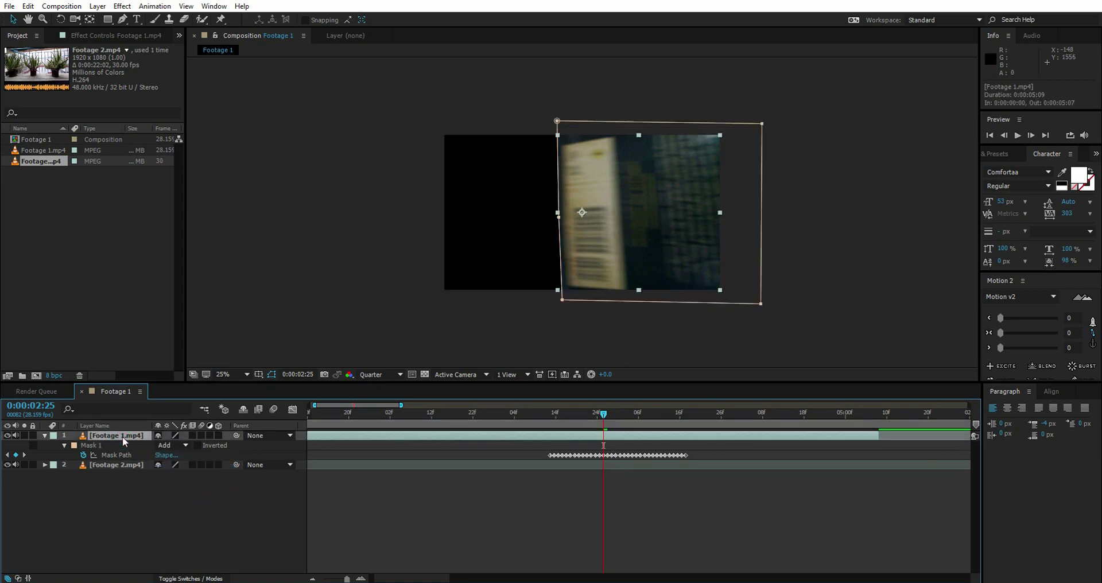
{"action": "key", "text": "f"}
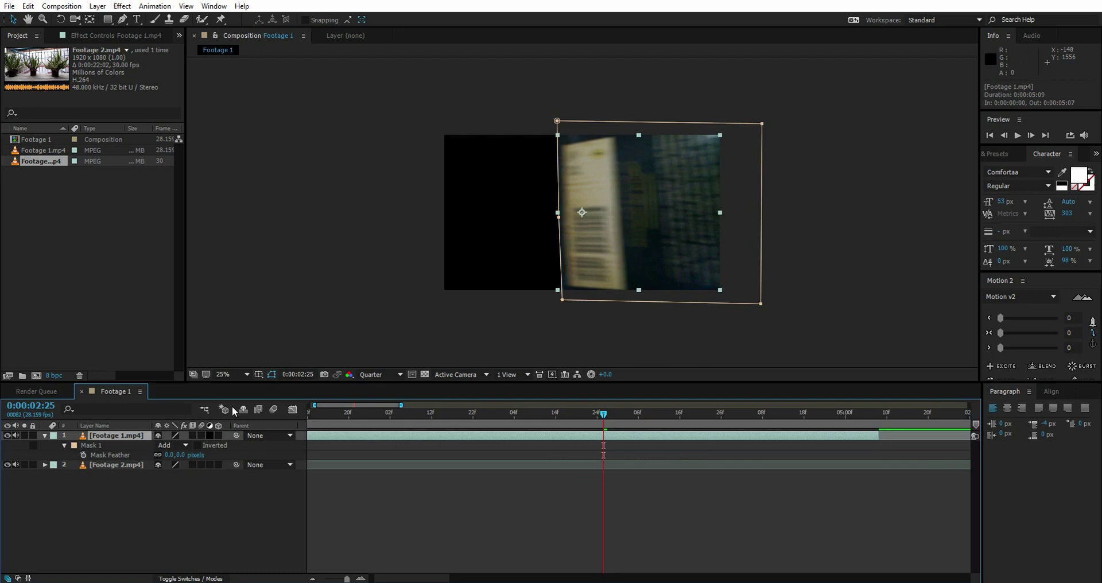
{"action": "left_click", "coordinate": [271, 374]}
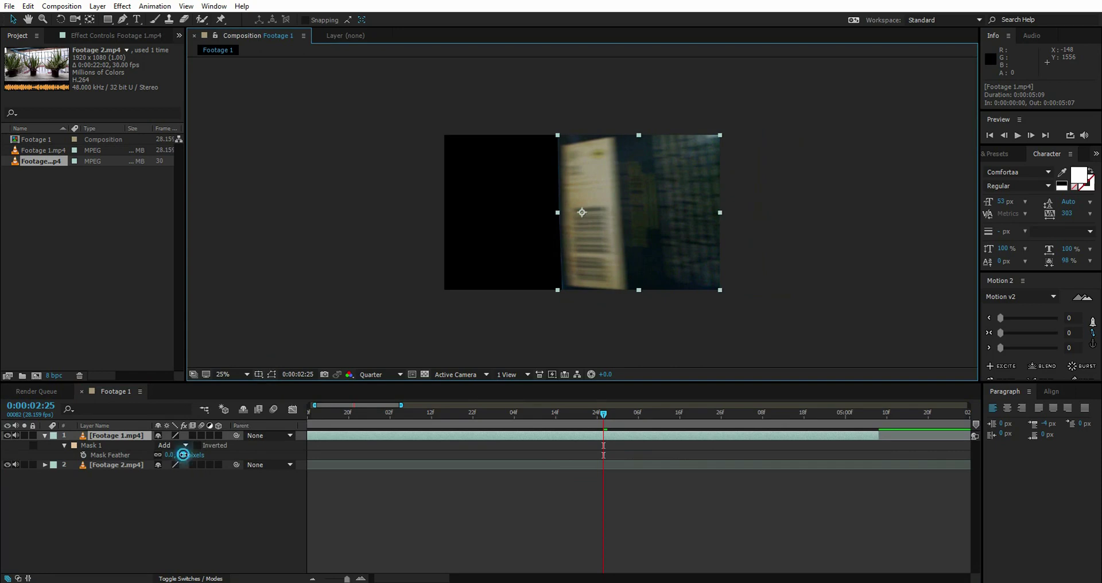
{"action": "left_click_drag", "start_coordinate": [182, 455], "coordinate": [191, 455]}
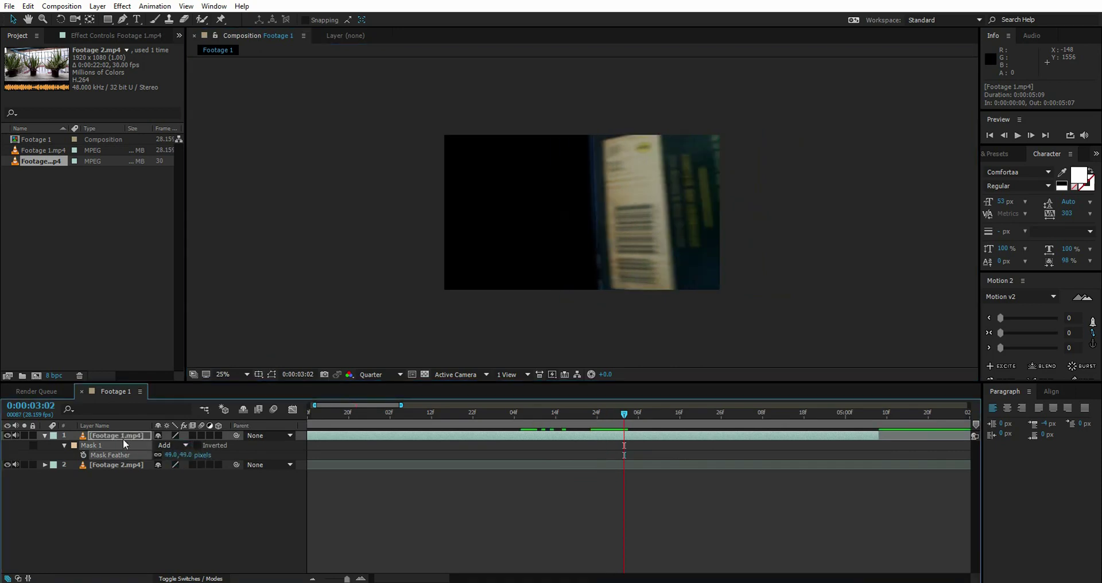
Reveal all mask properties of the Footage 1 layer and set Mask 1's expansion to -20 pixels
{"action": "left_click", "coordinate": [122, 437]}
{"action": "key", "text": "m"}
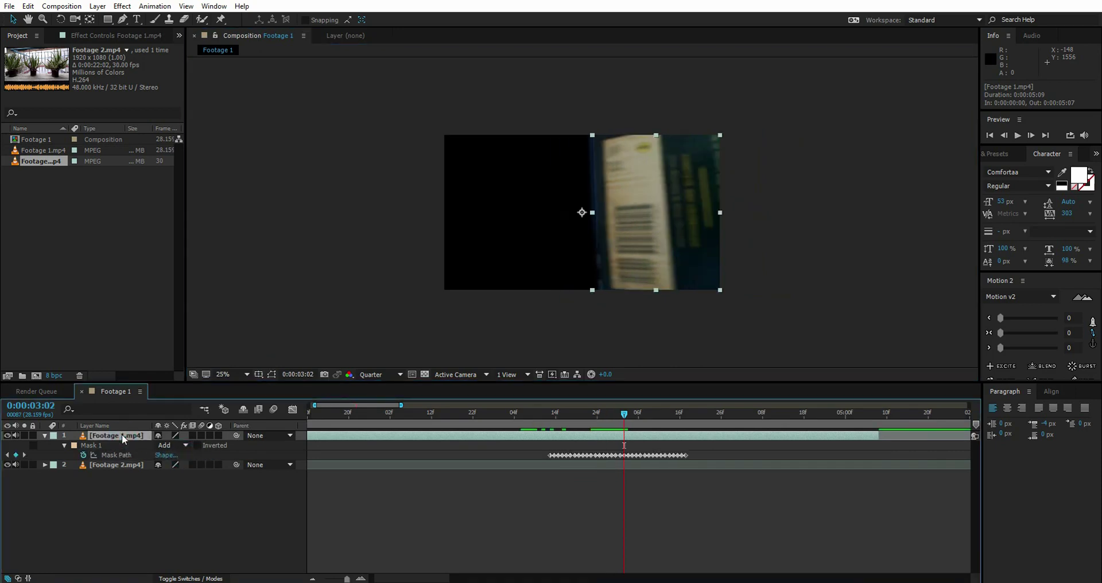
{"action": "key", "text": "m"}
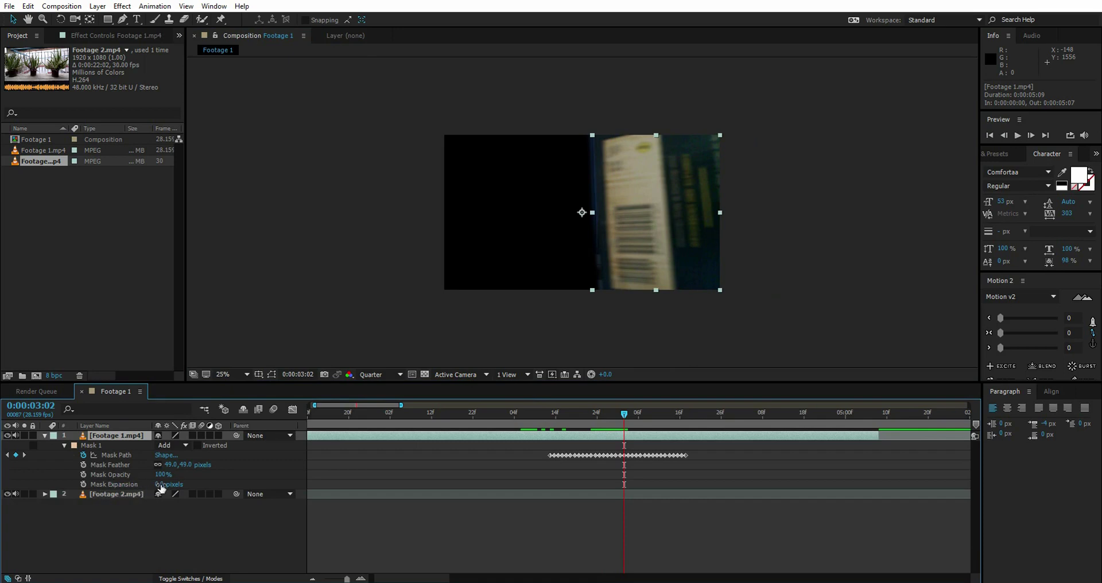
{"action": "mouse_move", "coordinate": [161, 489]}
{"action": "left_mouse_down"}
{"action": "mouse_move", "coordinate": [149, 487]}
{"action": "mouse_move", "coordinate": [158, 497]}
{"action": "left_mouse_up"}
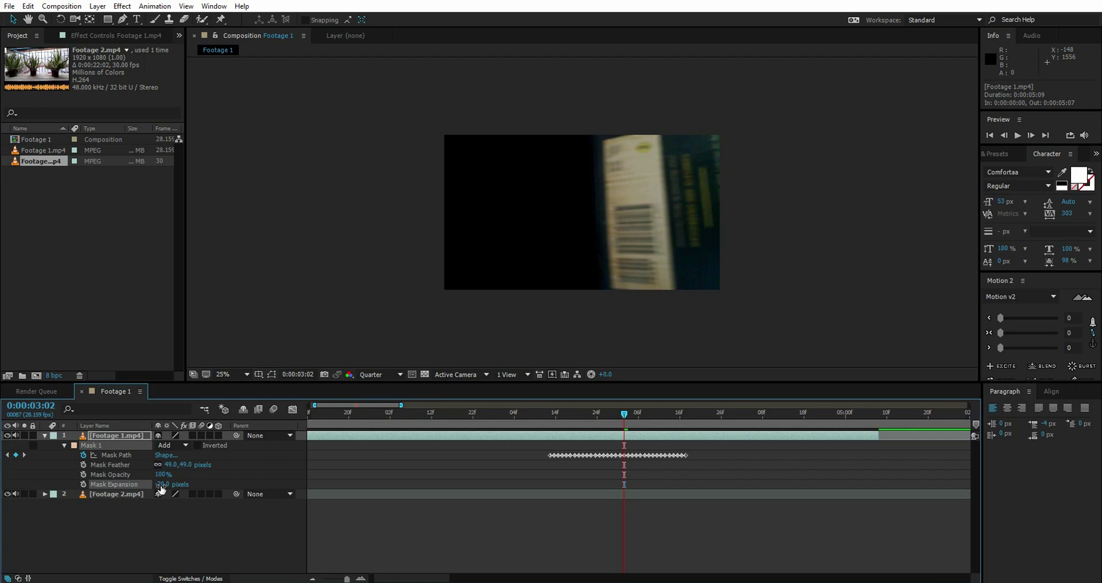
Move the Footage 2 layer earlier in time so its clip begins around the first mask path keyframes
{"action": "left_click_drag", "start_coordinate": [346, 579], "coordinate": [333, 579]}
{"action": "left_click", "coordinate": [553, 494]}
{"action": "left_click_drag", "start_coordinate": [546, 495], "coordinate": [369, 515]}
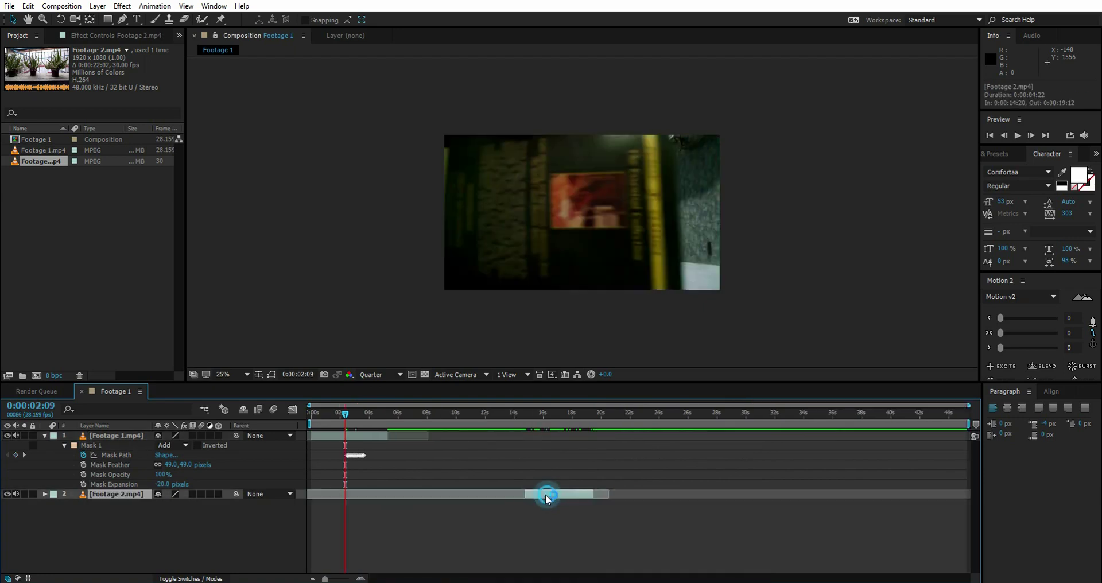
Scrub through the masked transition from 0:00:02:09 to 0:00:02:26 to check how Footage 2 appears behind the book
{"action": "left_click", "coordinate": [361, 579]}
{"action": "left_click", "coordinate": [360, 578]}
{"action": "left_click", "coordinate": [360, 579]}
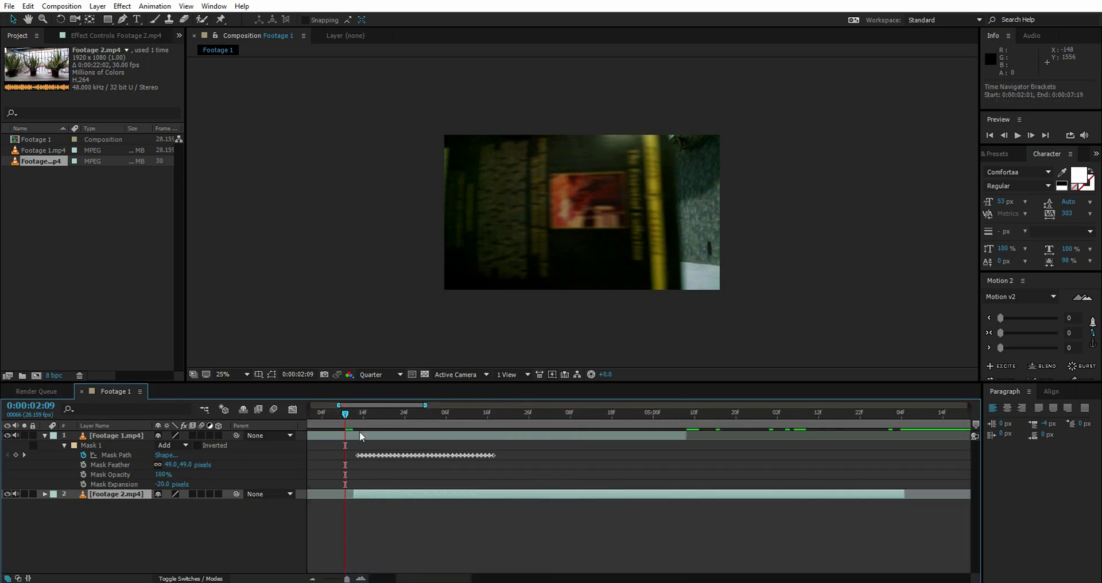
{"action": "left_click_drag", "start_coordinate": [351, 419], "coordinate": [415, 440]}
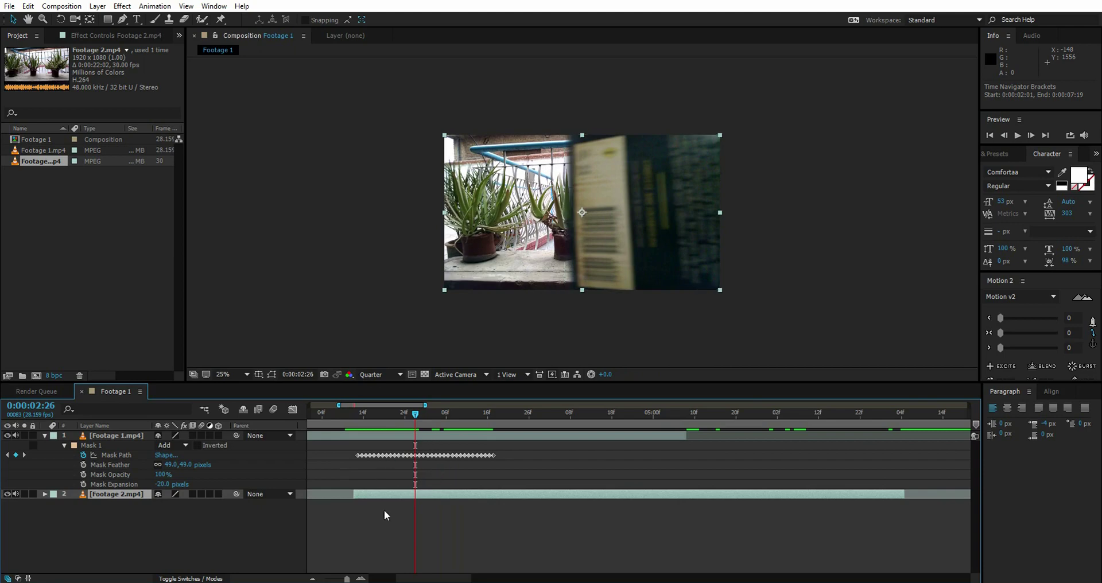
{"action": "left_click_drag", "start_coordinate": [347, 579], "coordinate": [331, 578]}
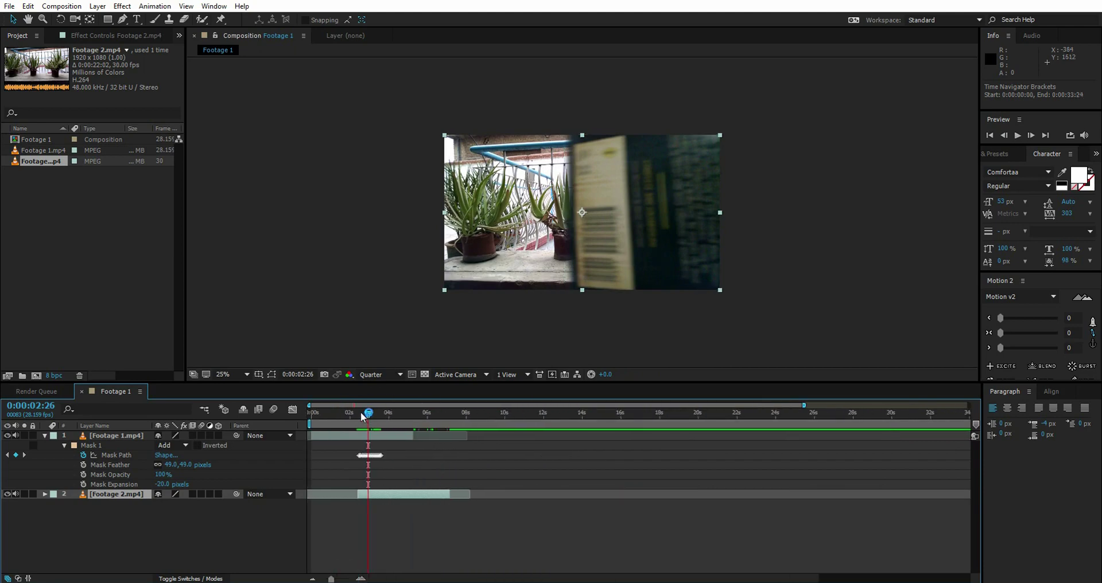